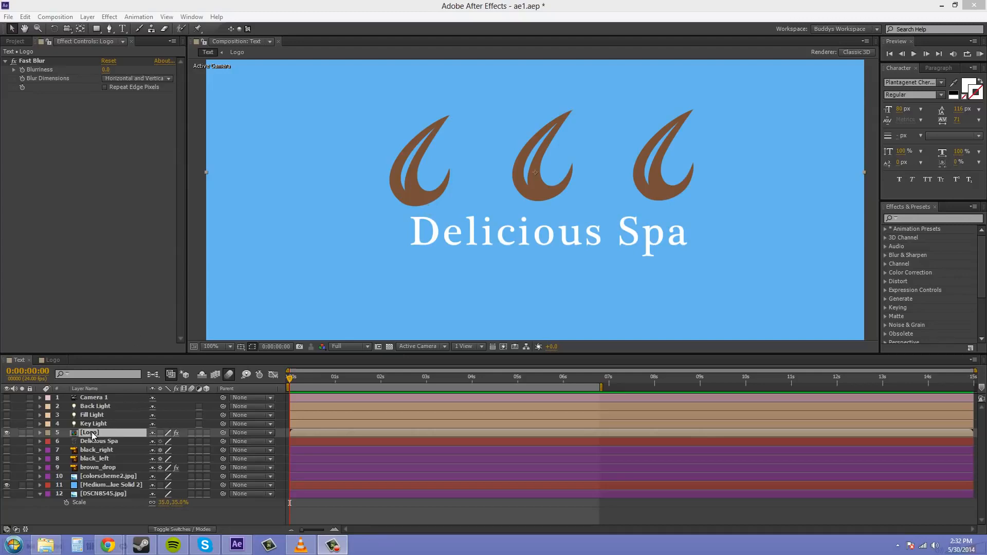
Step: Inspect the outline layers inside the Logo composition with nothing selected, and return to the Text composition
left_click(50, 361)
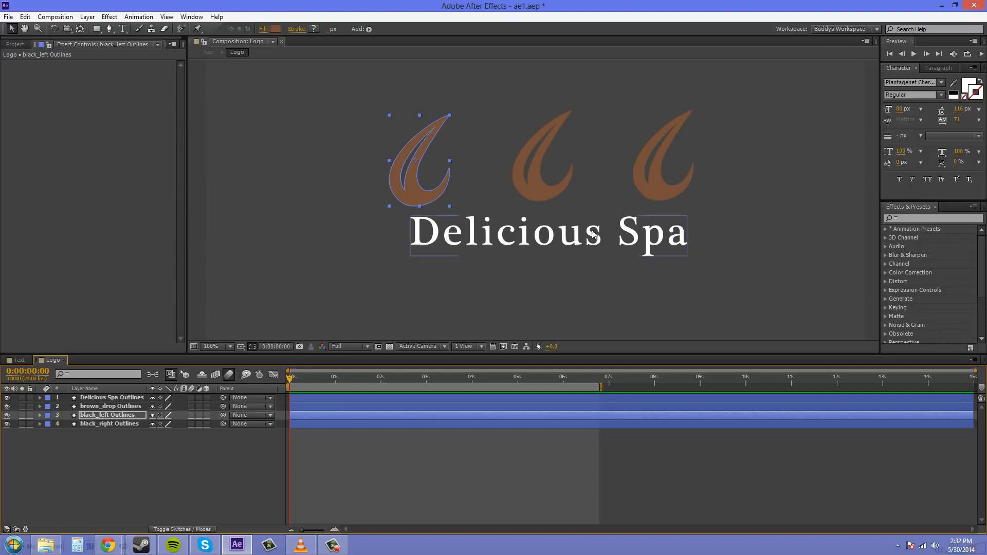
left_click(723, 266)
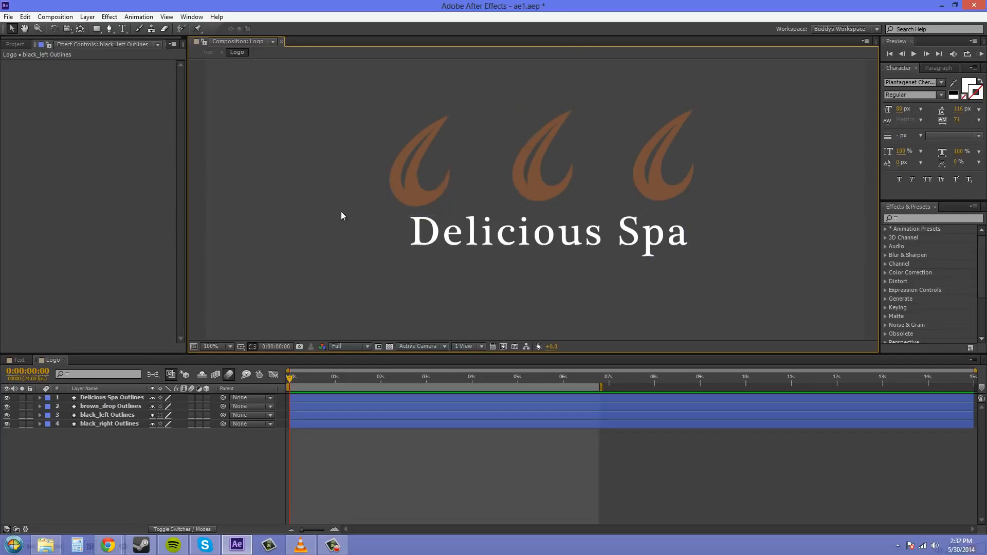
left_click(13, 361)
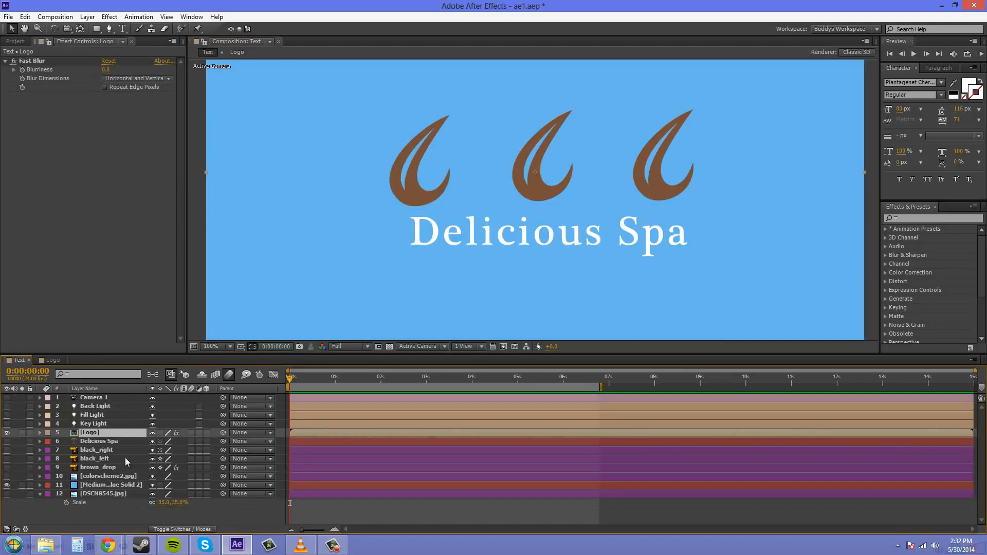
Step: Hide the medium blue solid and show the DSCN8545.jpg photo as the background behind the logo
left_click(96, 494)
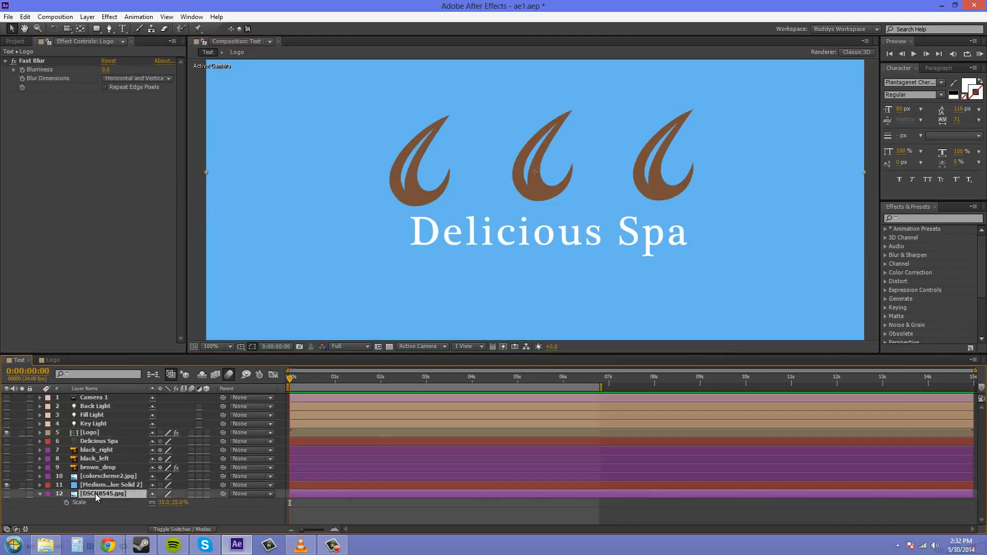
left_click(6, 485)
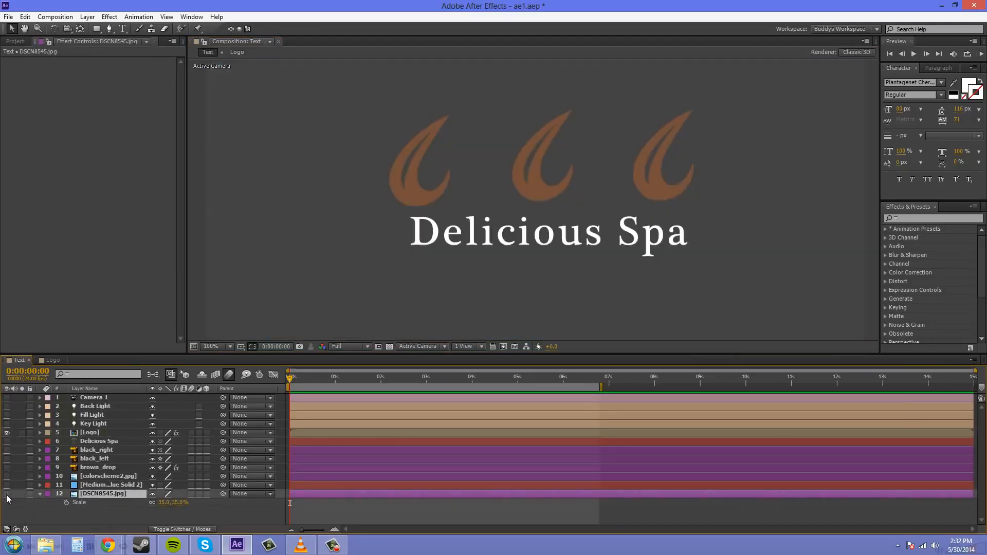
left_click(7, 493)
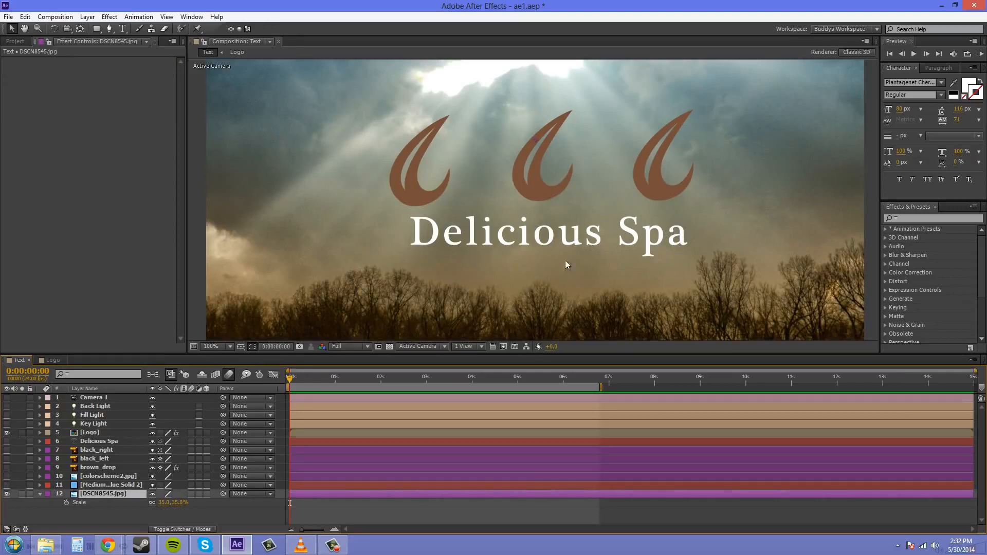
key("comma")
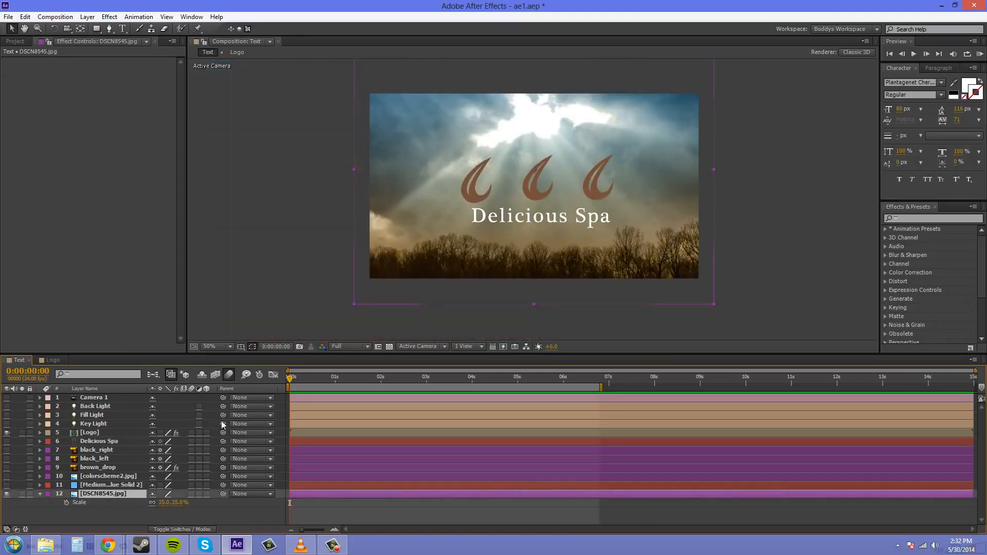
Step: Reduce the Logo composition's frame size with the 16:9 aspect ratio locked so that it fits more closely around the logo
left_click(95, 433)
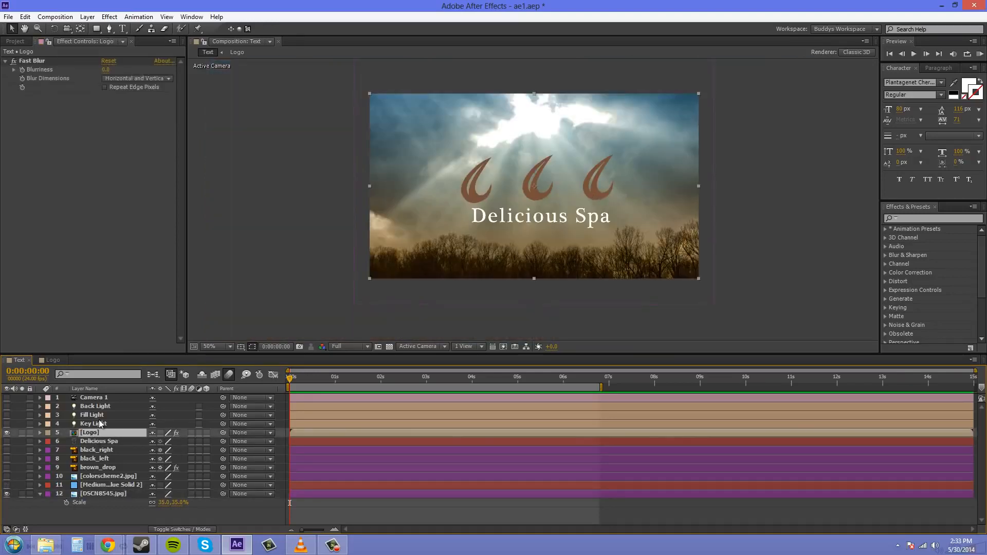
left_click(56, 360)
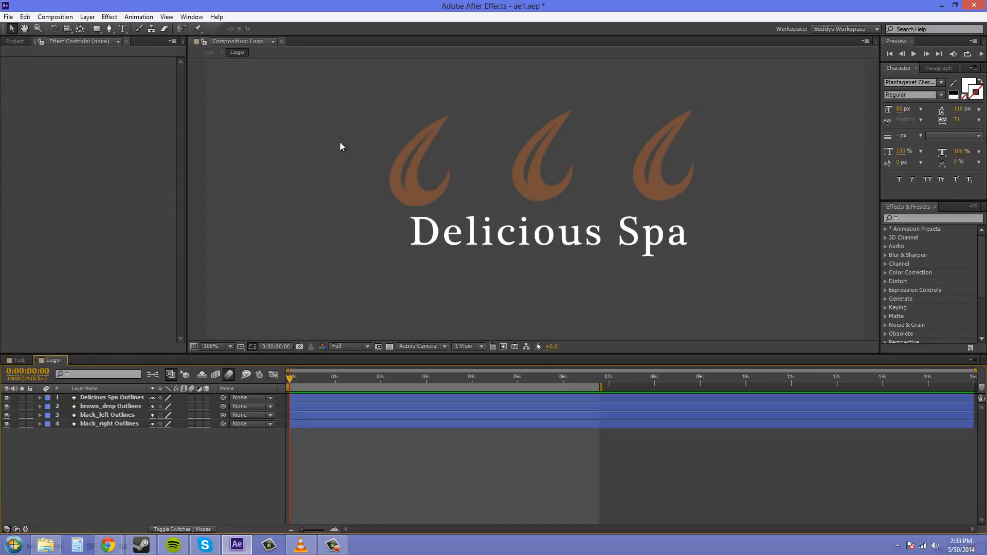
key("comma")
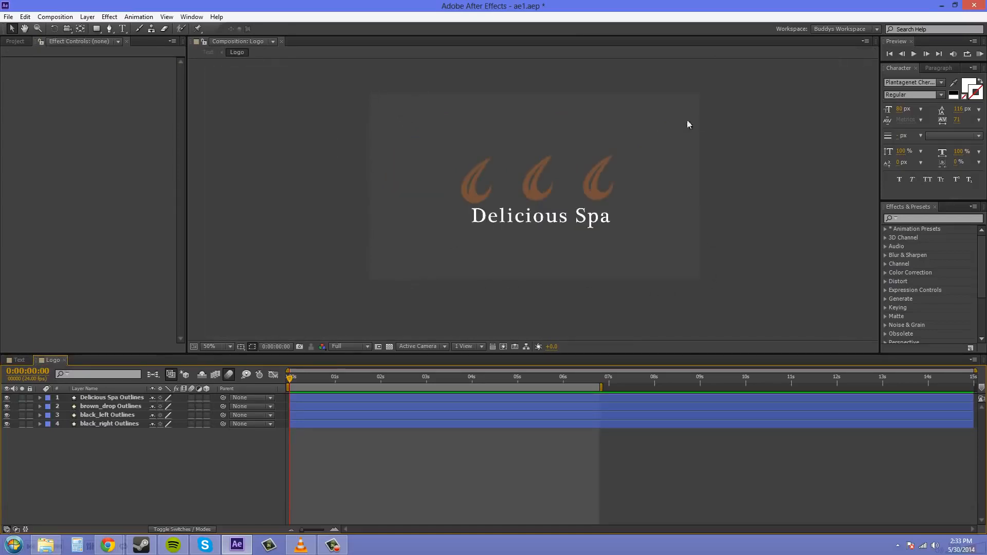
left_click(55, 16)
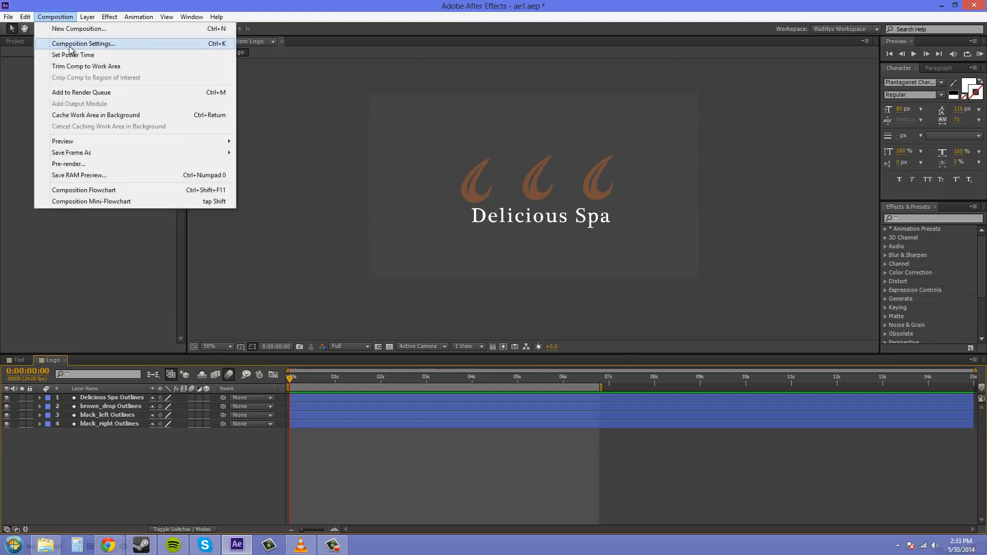
left_click(71, 46)
left_click_drag(501, 162, 265, 108)
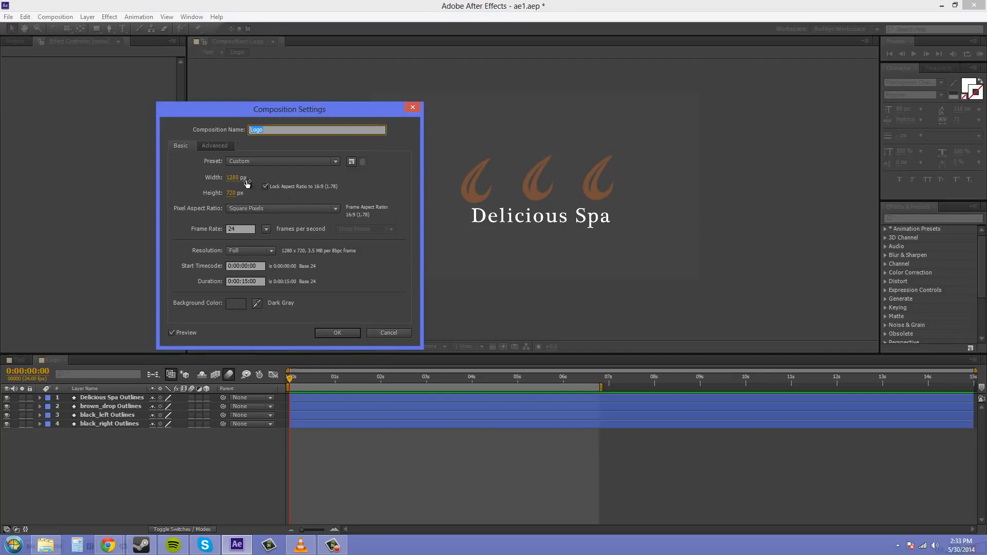
left_click_drag(234, 181, 140, 182)
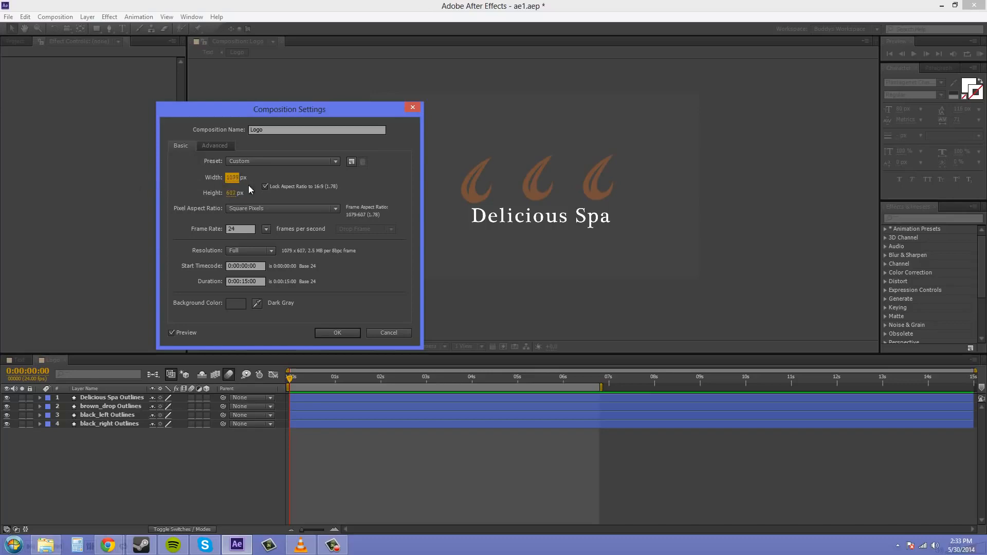
left_click_drag(232, 178, 204, 180)
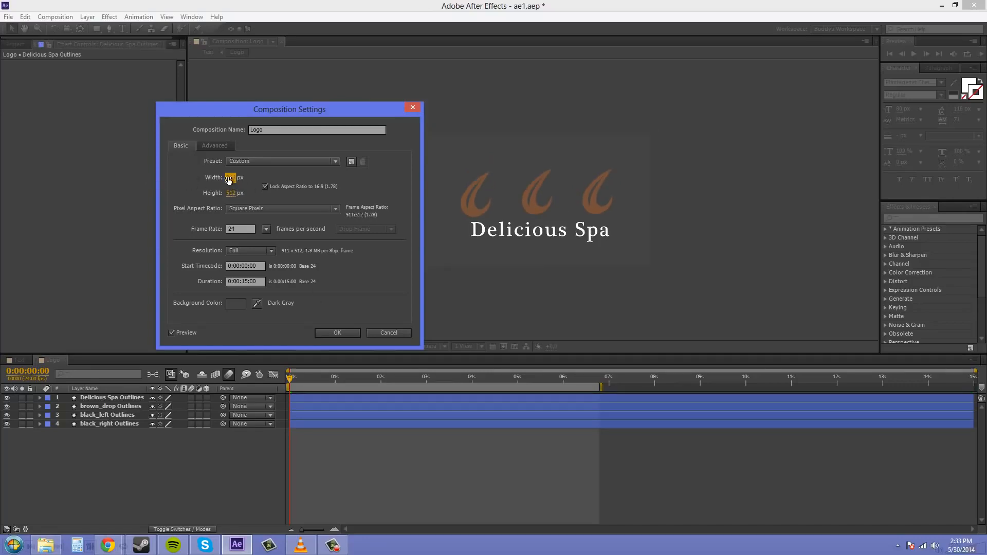
left_click_drag(229, 180, 185, 176)
left_click(343, 335)
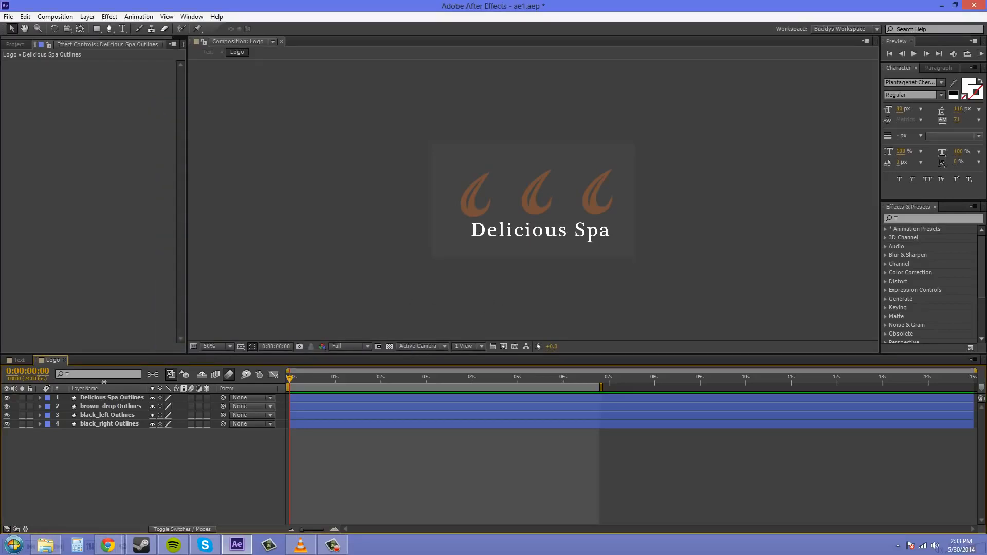
Step: In the Text composition, reveal the Logo layer's Position and move the layer to the photo's upper left, at about 368, 210
left_click(18, 359)
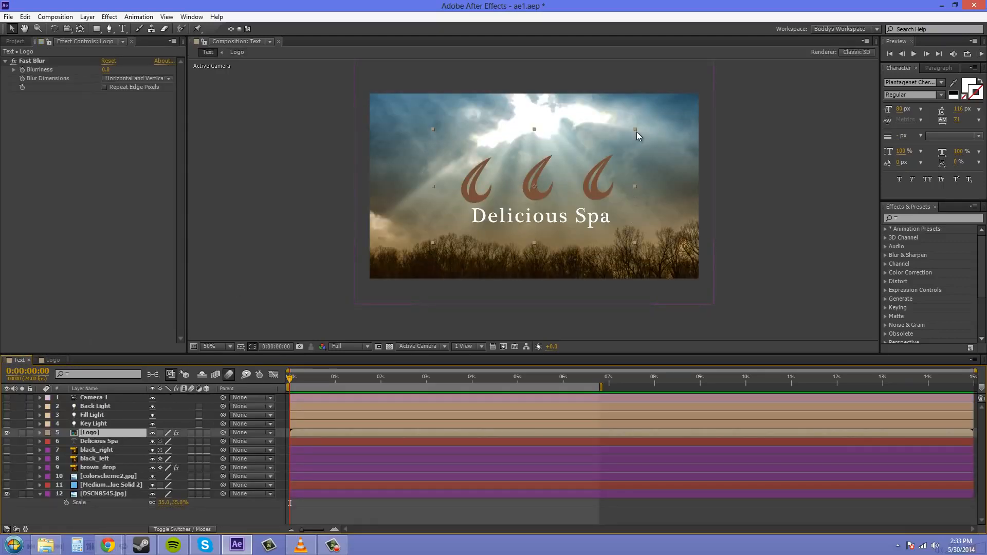
mouse_move(575, 175)
left_mouse_down()
mouse_move(565, 166)
mouse_move(505, 197)
mouse_move(561, 173)
mouse_move(572, 180)
mouse_move(566, 170)
left_mouse_up()
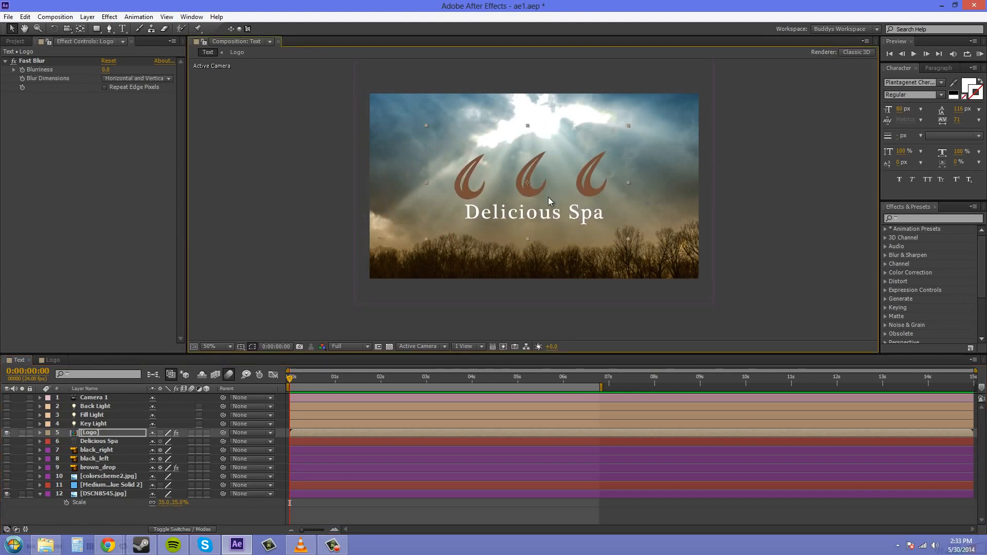
key("p")
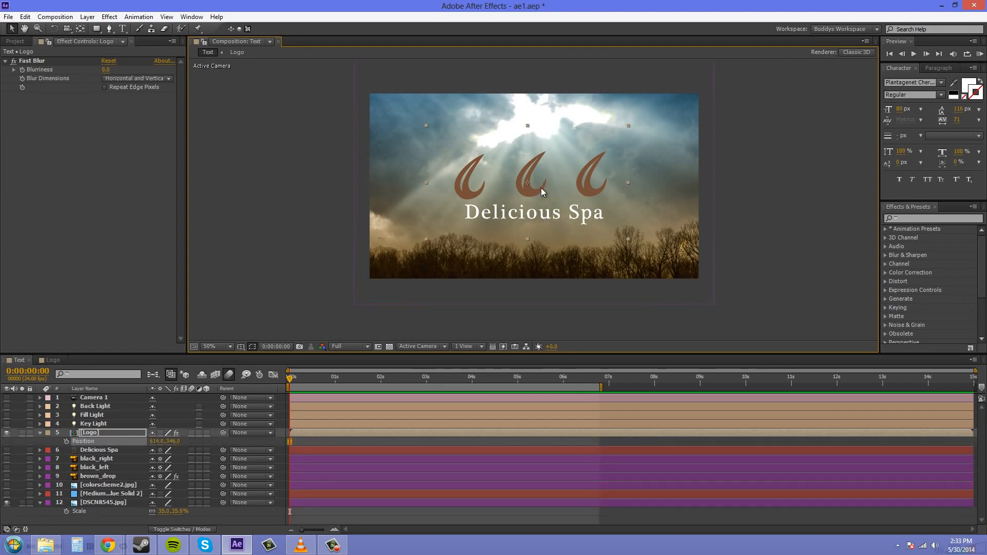
left_click_drag(541, 192, 491, 159)
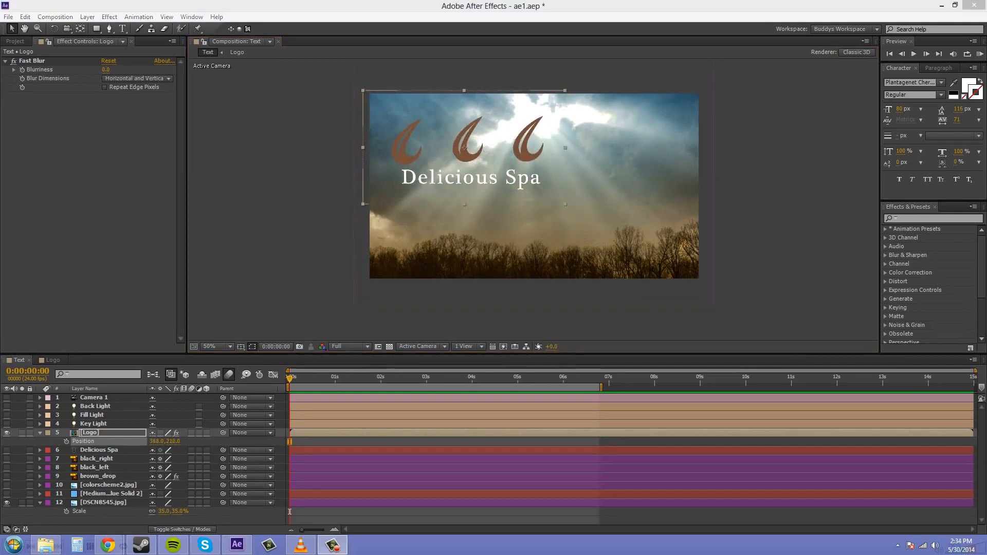
Step: Keyframe the Logo layer's Position at 0:00:00:00, and move it to the photo's lower right, about 890, 504, at 0:00:02:18
left_click(66, 442)
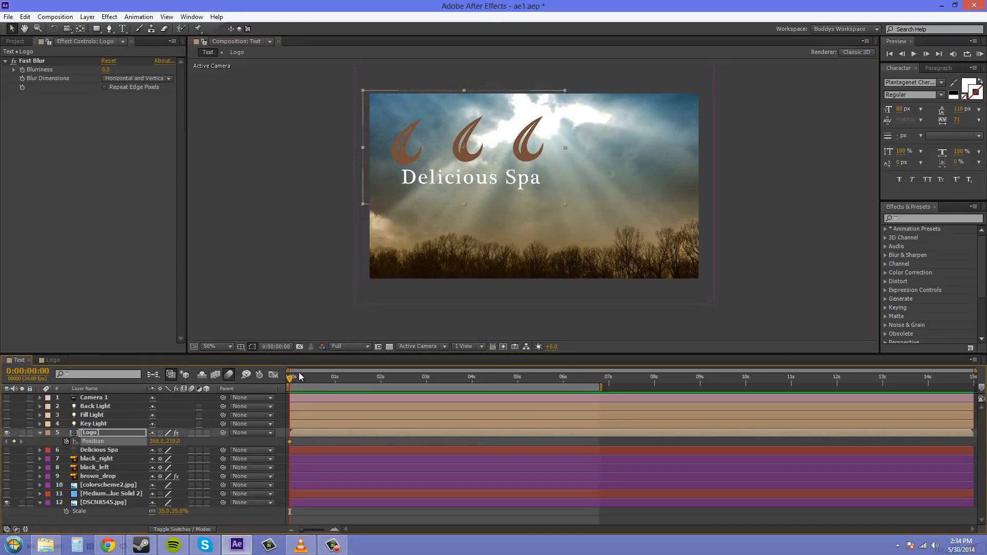
left_click_drag(290, 383, 415, 384)
left_click_drag(517, 139, 656, 205)
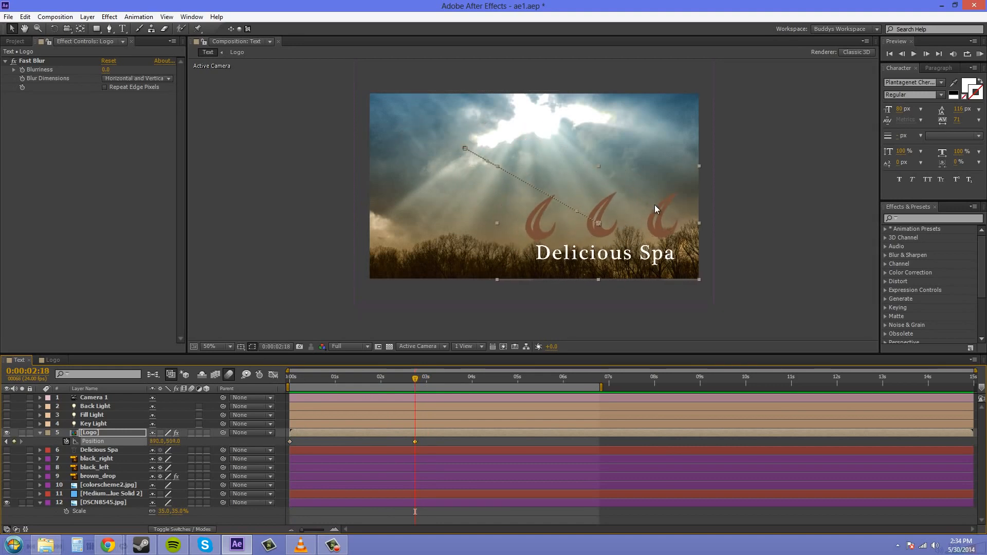
left_click(793, 236)
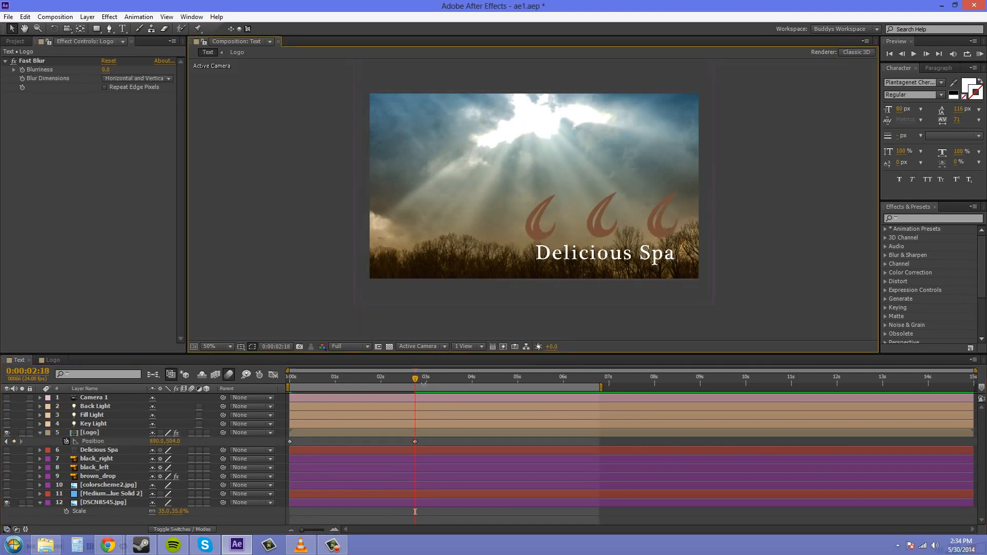
Step: Preview the logo's motion at 0:00:01:18, and examine the collapsed Logo layer against the contents of its own composition
left_click_drag(416, 383, 369, 394)
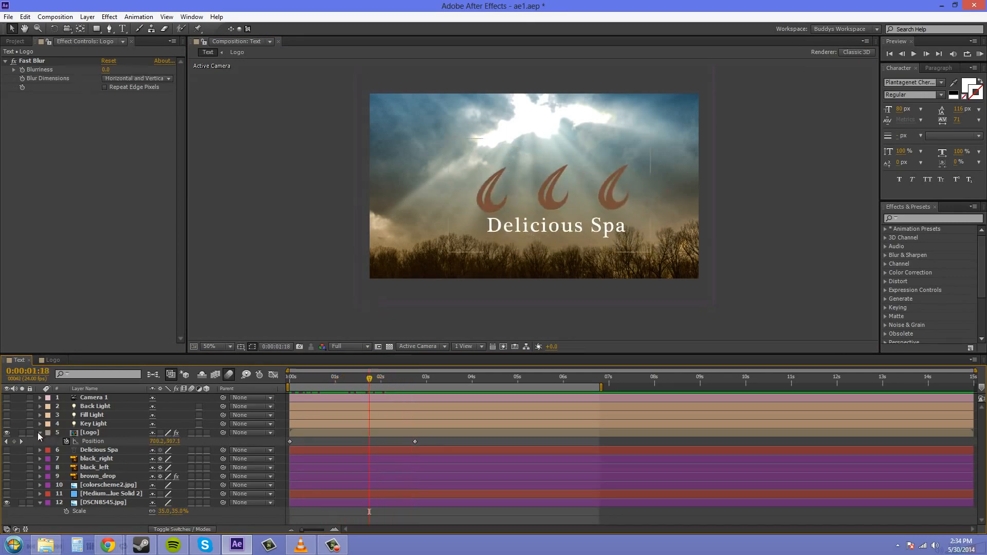
left_click(39, 433)
left_click(90, 433)
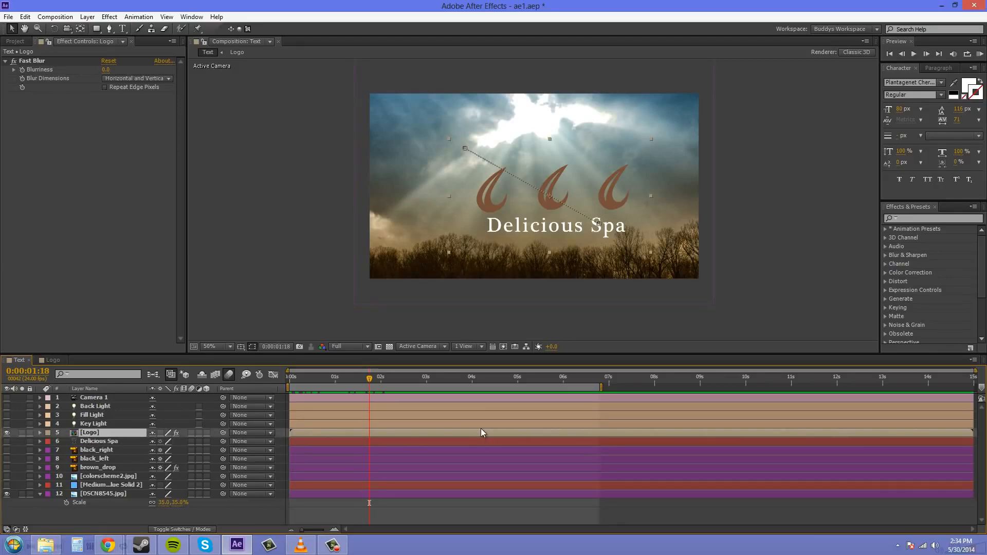
scroll(561, 201, "up", 1)
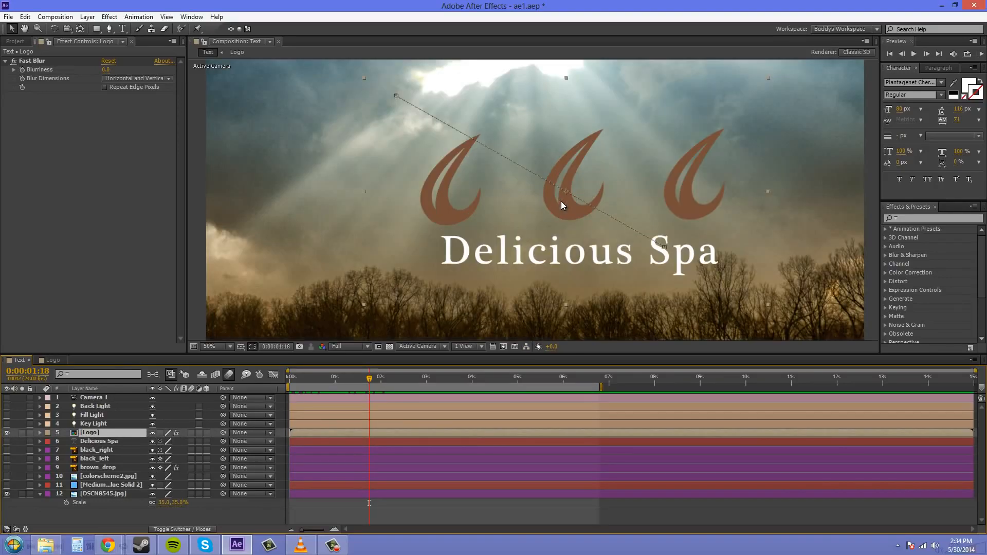
scroll(525, 298, "down", 2)
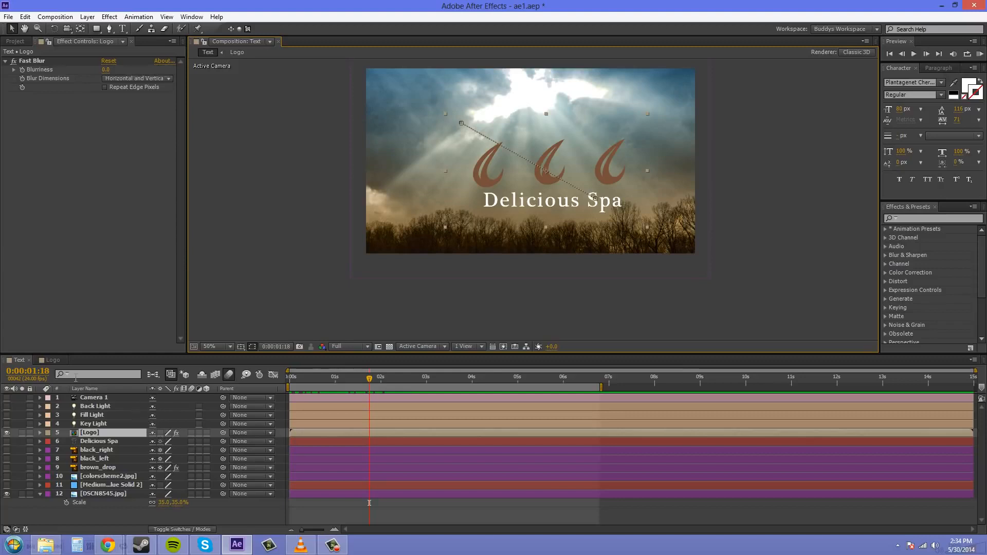
left_click(51, 360)
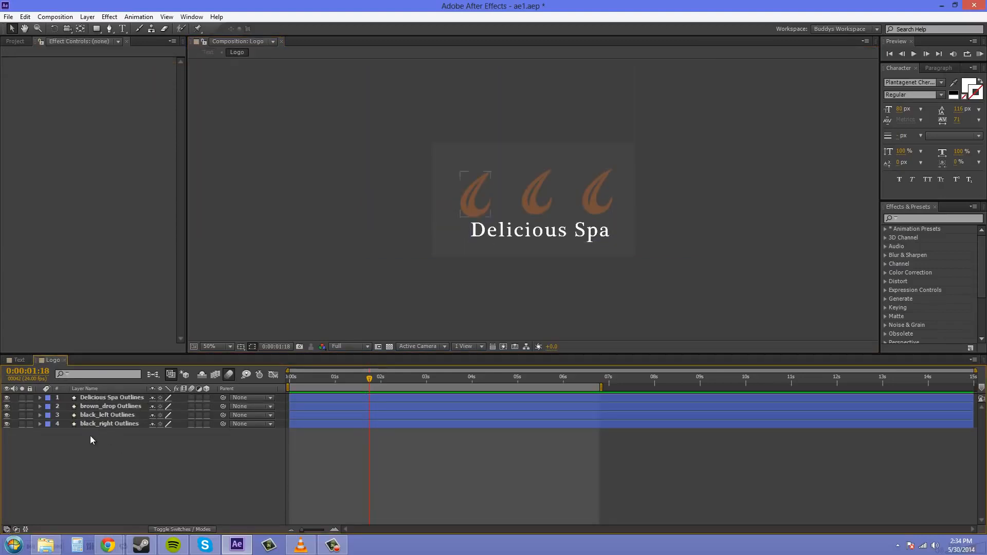
left_click(19, 360)
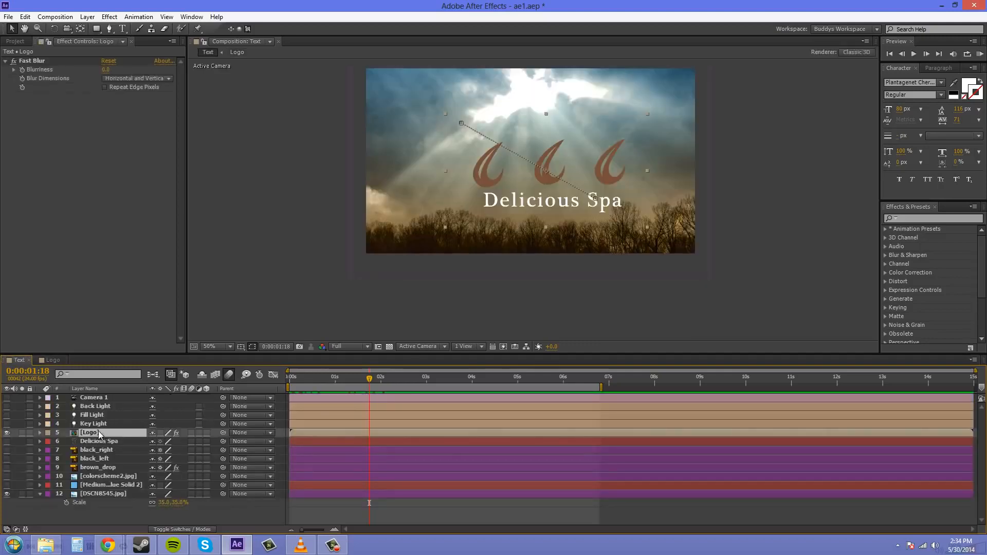
Step: Enable Collapse Transformations on the Logo layer, reveal its Scale, and examine the logo up close
left_click(160, 432)
scroll(544, 249, "up", 2)
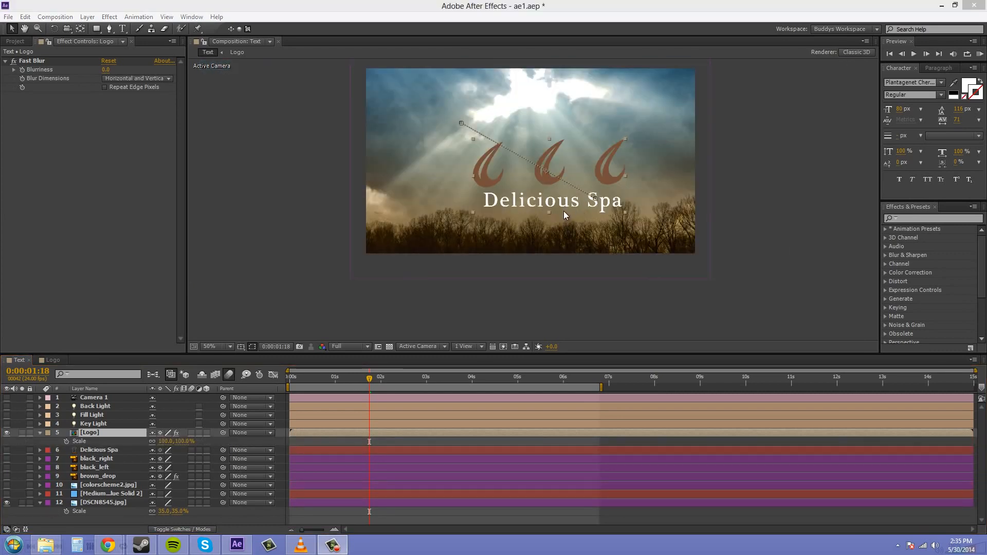
left_click(769, 223)
scroll(584, 223, "up", 1)
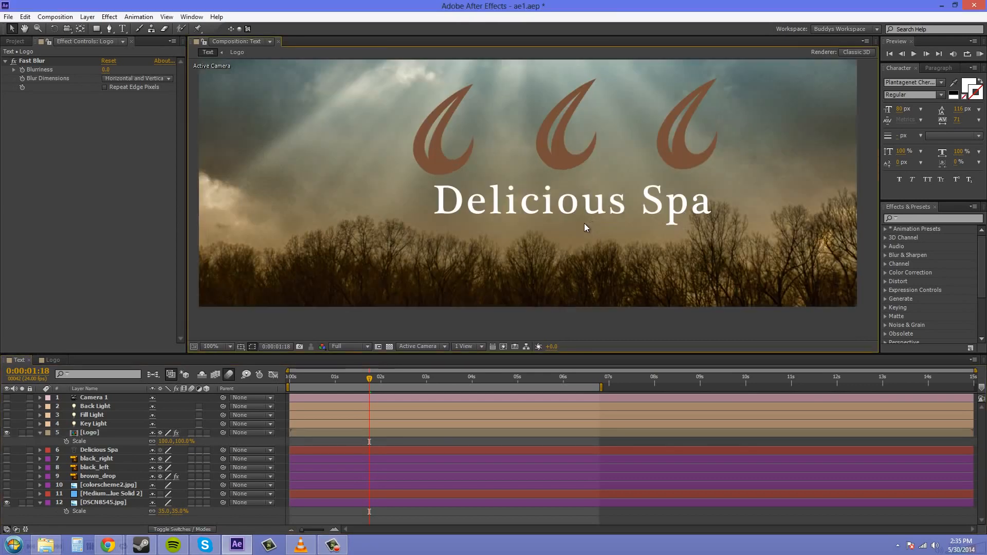
left_click_drag(584, 230, 564, 263)
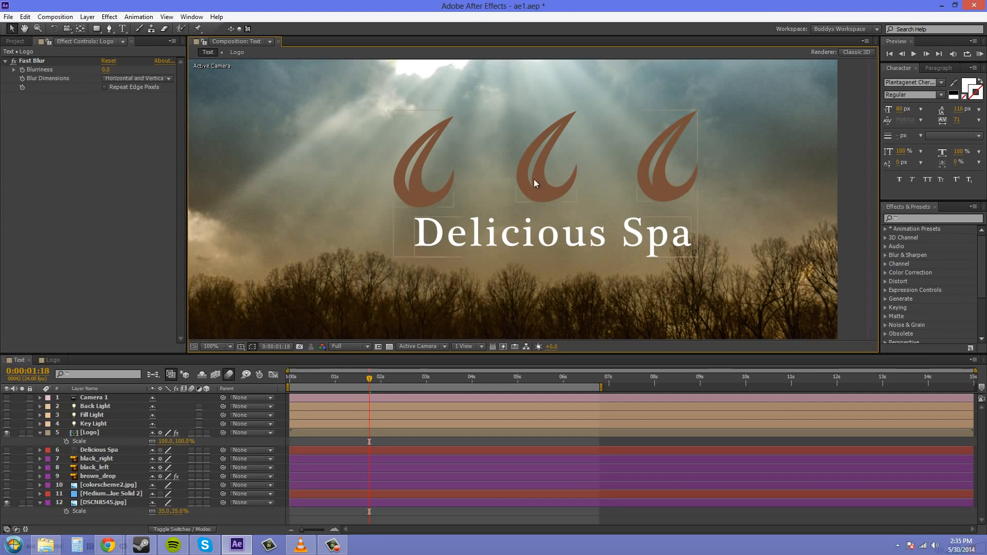
Step: Turn off Collapse Transformations on the Logo layer and scale the layer up to 185%
left_click(160, 433)
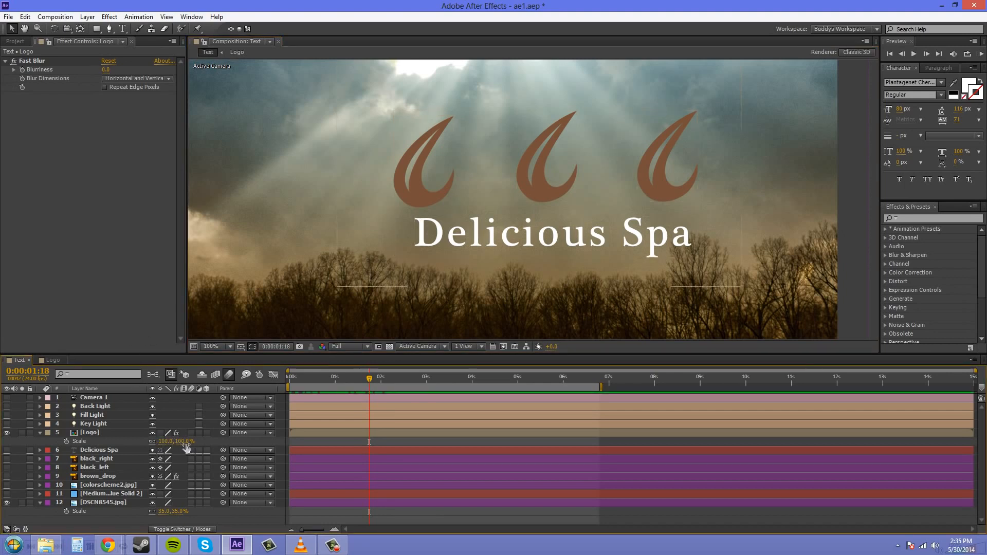
left_click_drag(185, 442, 226, 434)
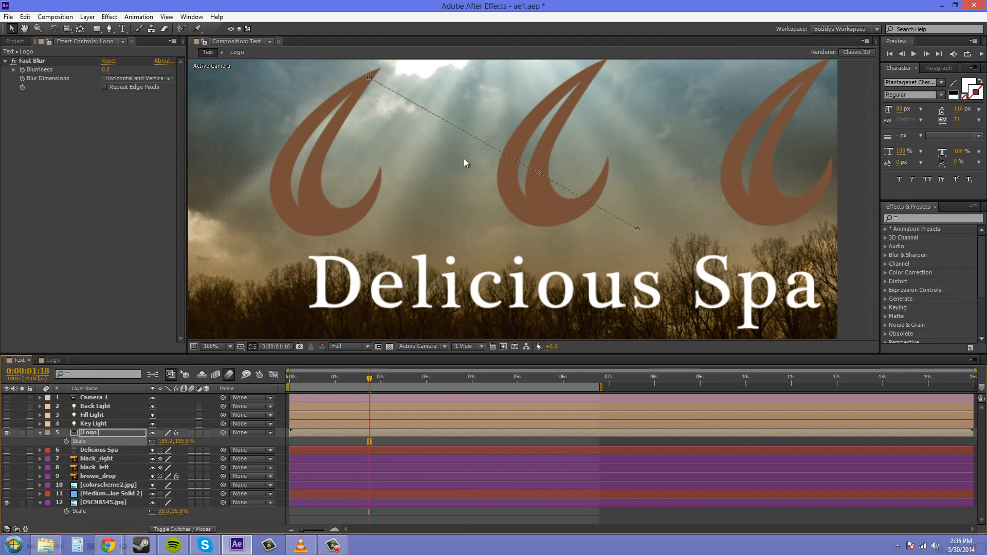
Step: Turn Collapse Transformations on for the enlarged Logo layer and set its Scale to 100%
left_click(169, 432)
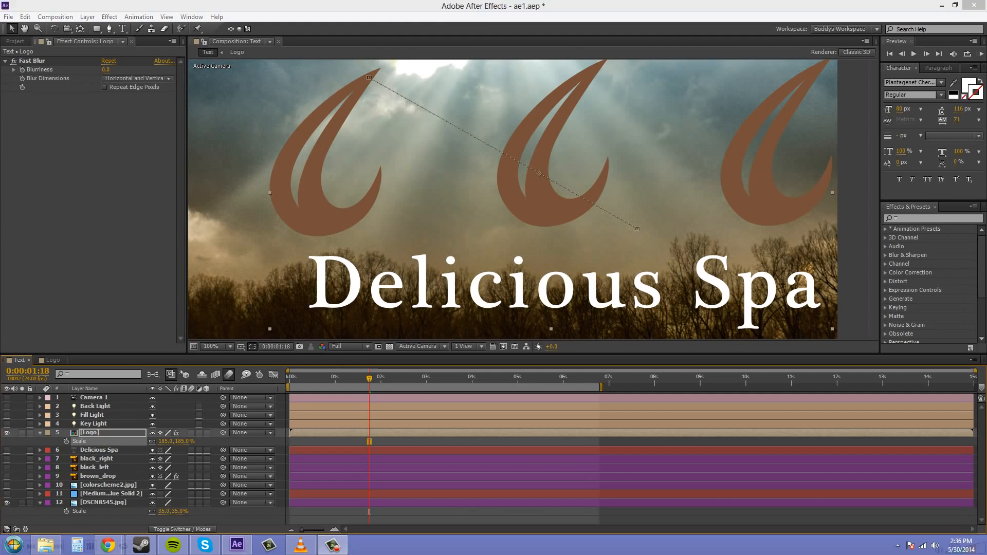
left_click(183, 441)
type("100")
key("Return")
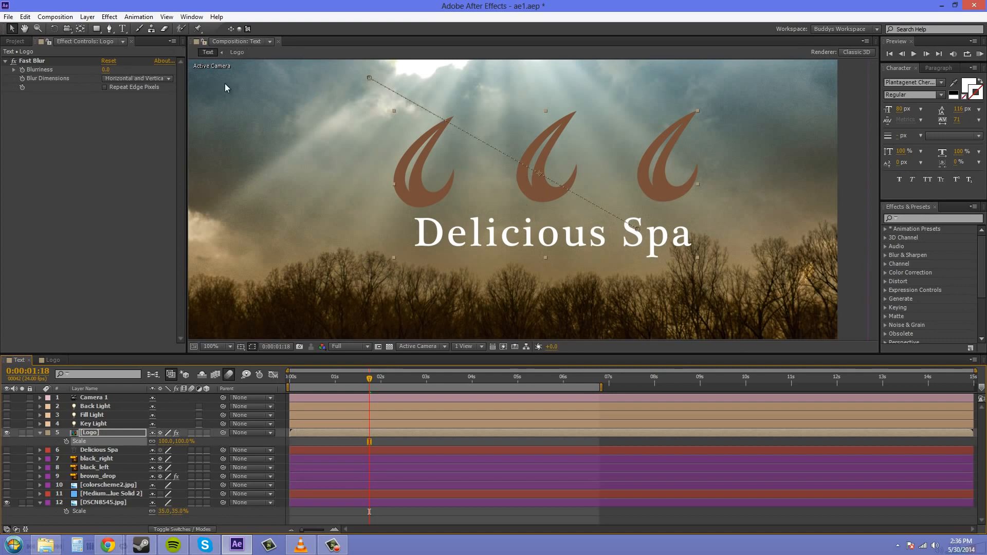
Step: Examine how the Logo composition nests in the Text composition by switching between them, reopening Logo through the mini-flowchart
left_click(237, 52)
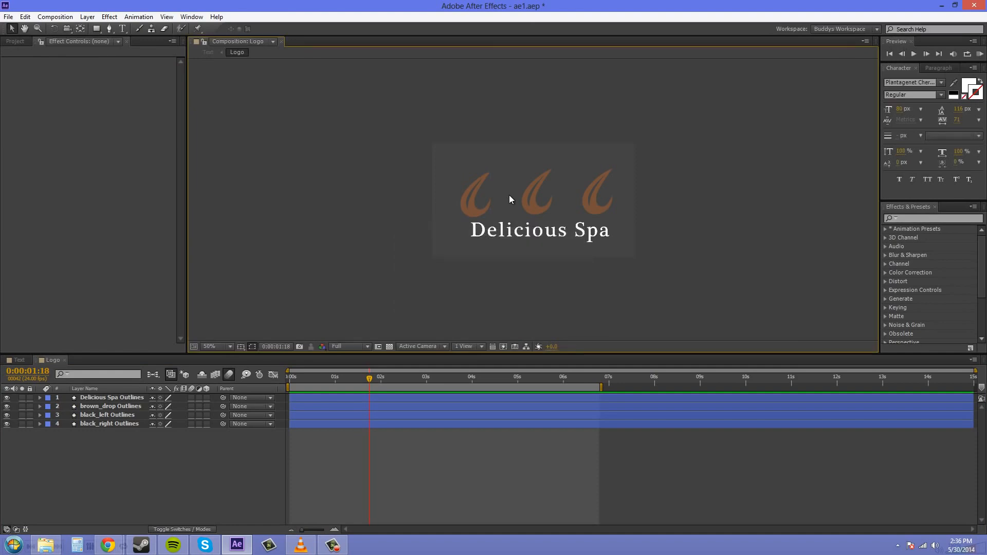
left_click(206, 53)
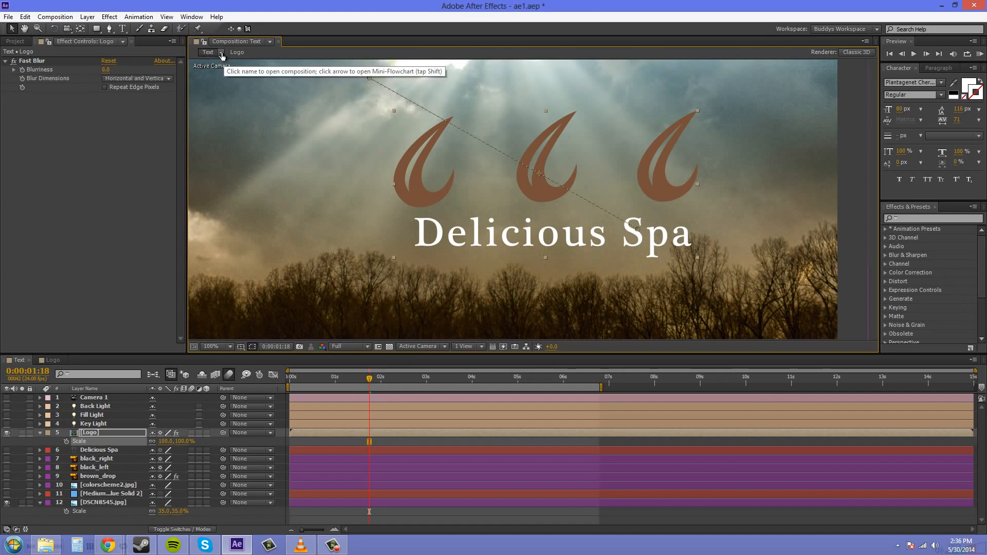
left_click(222, 53)
left_click(242, 52)
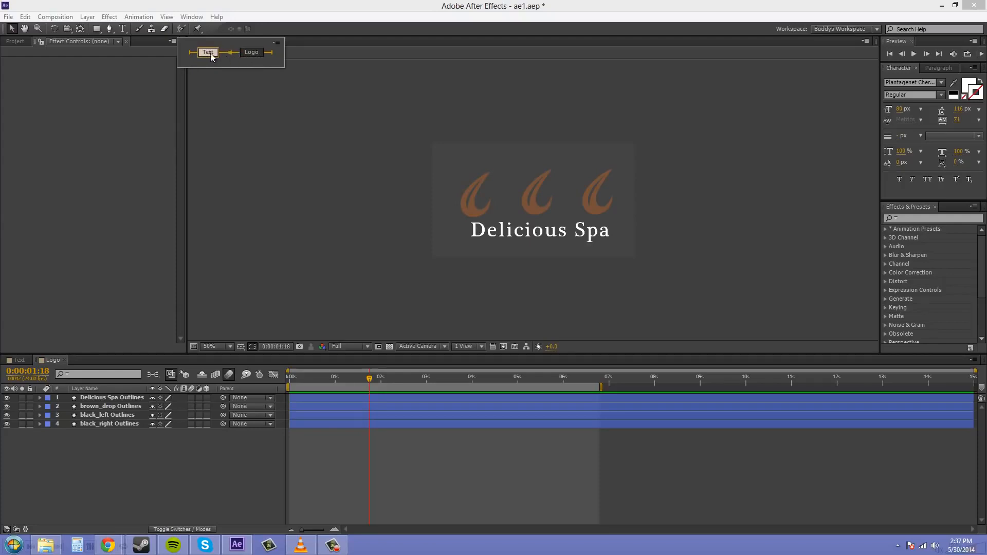
Step: Set the mini-flowchart's direction to Flow Left to Right and close the flowchart
left_click(276, 43)
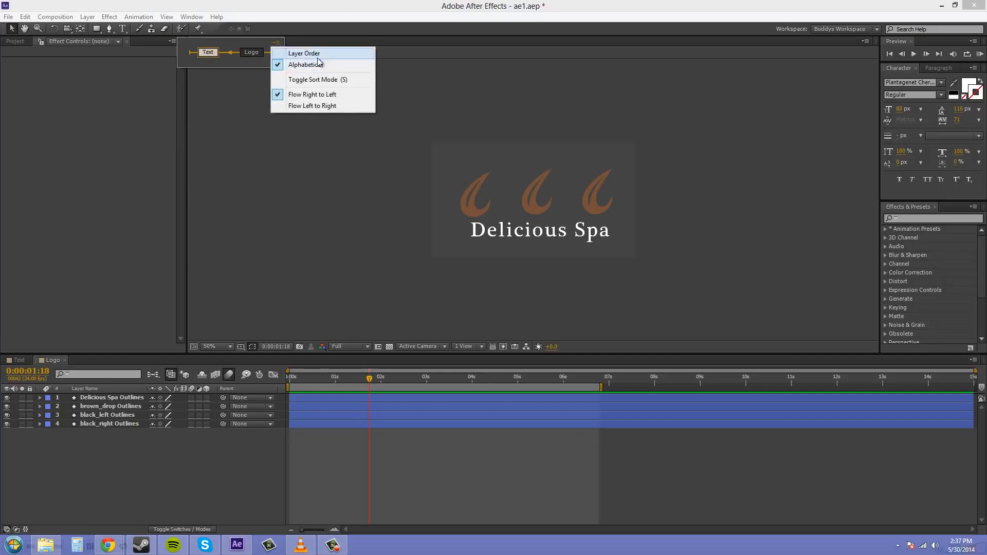
left_click(309, 105)
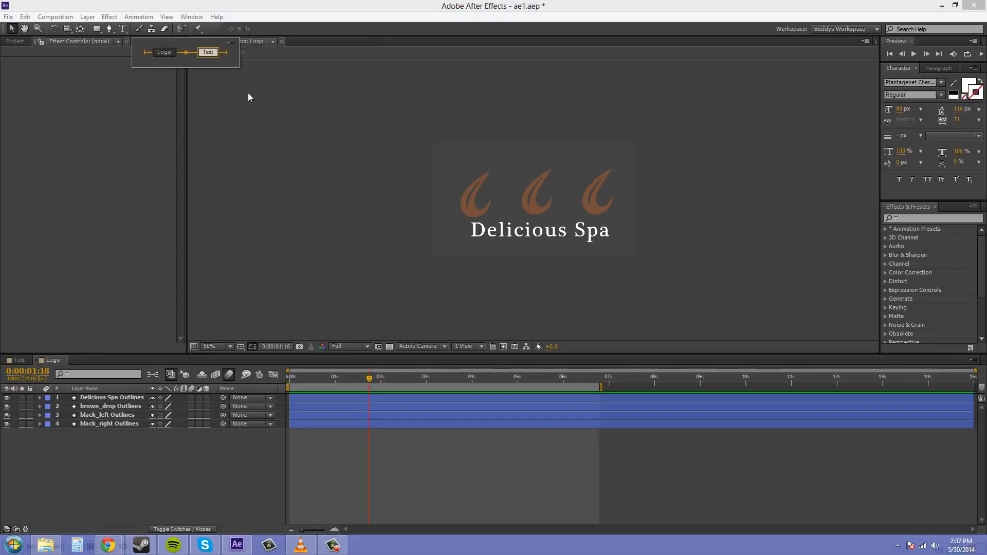
left_click(319, 100)
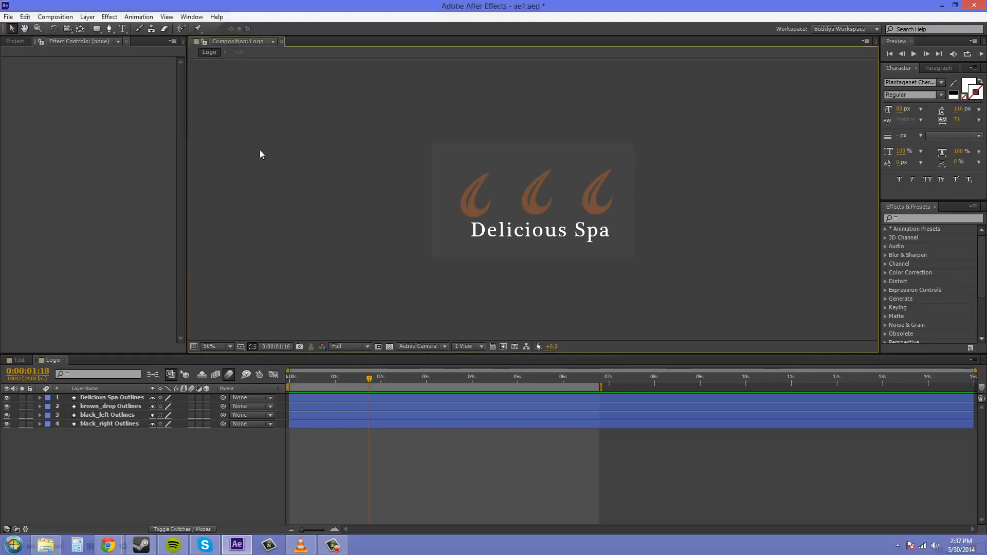
Step: Close the Logo composition's timeline and reopen Logo through the composition navigator
left_click(19, 361)
left_click(48, 362)
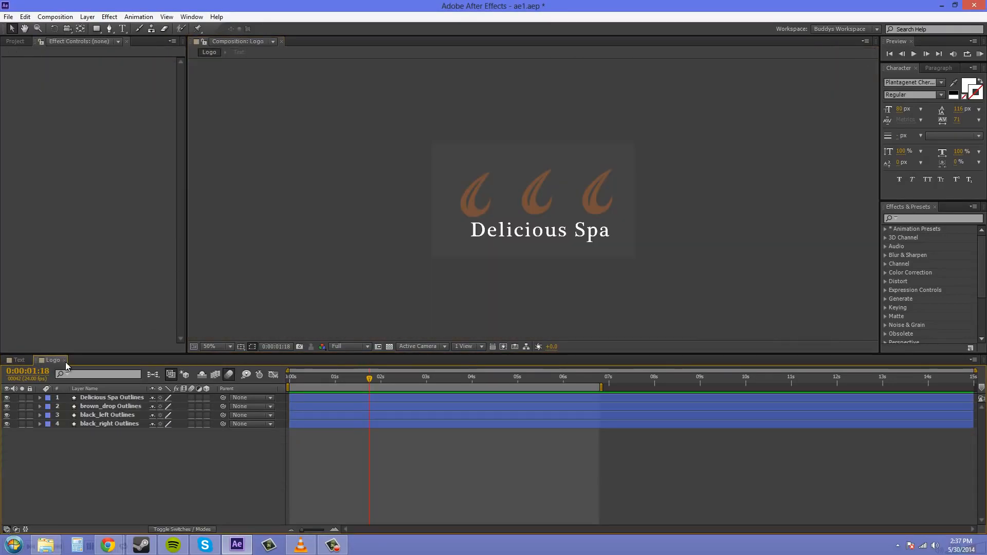
left_click(64, 361)
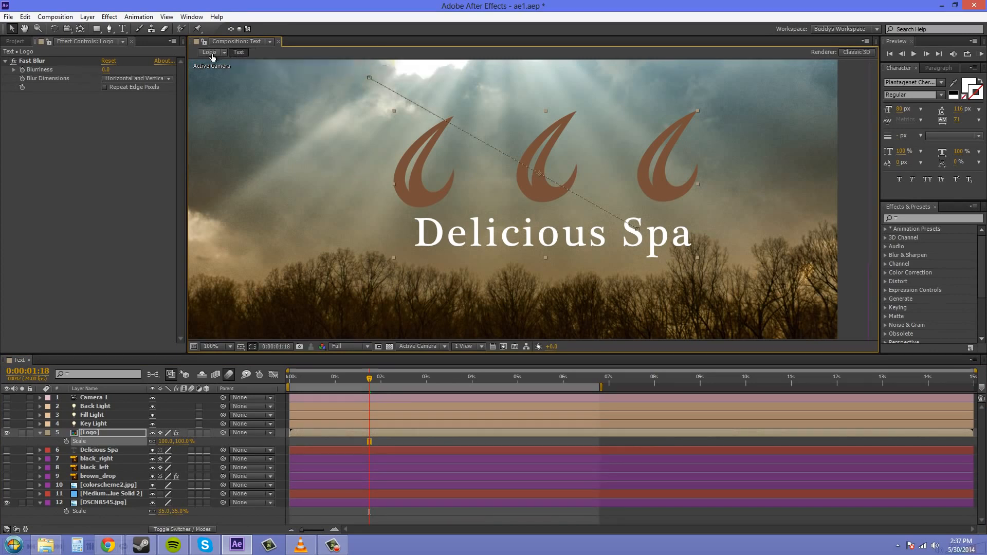
left_click(207, 54)
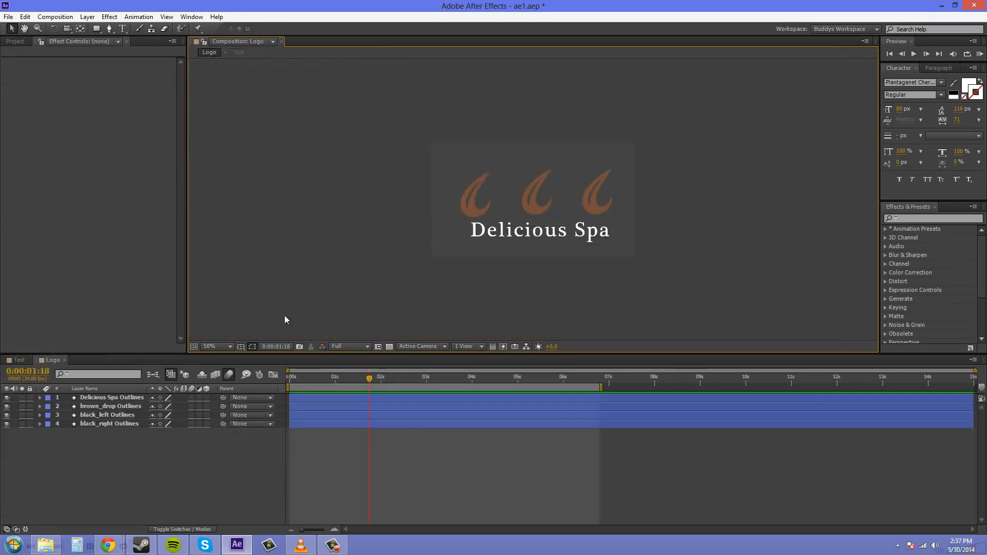
Step: Move the Text, Logo, hotdog and bush.jpg compositions into the Comps folder of the project and collapse the Images folder
left_click(15, 41)
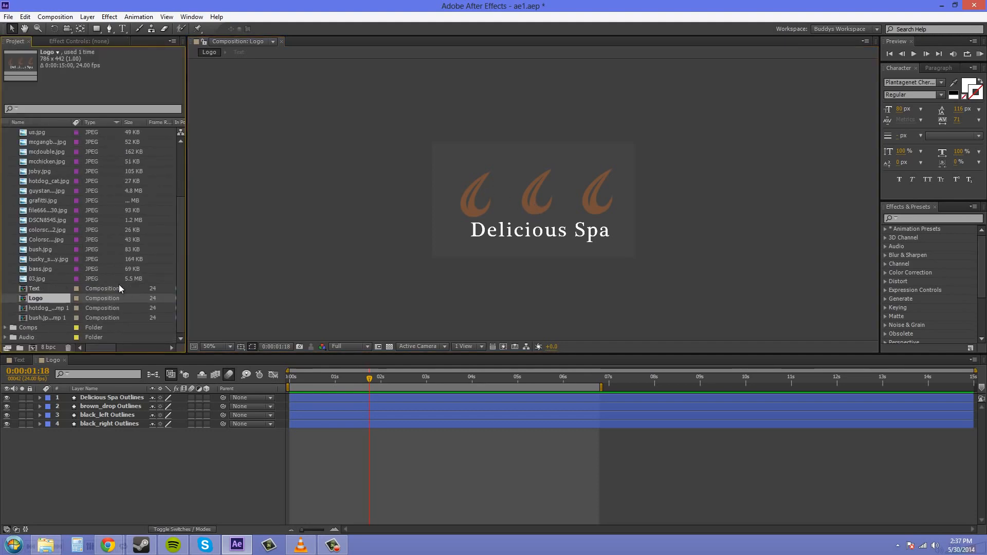
left_click(60, 318)
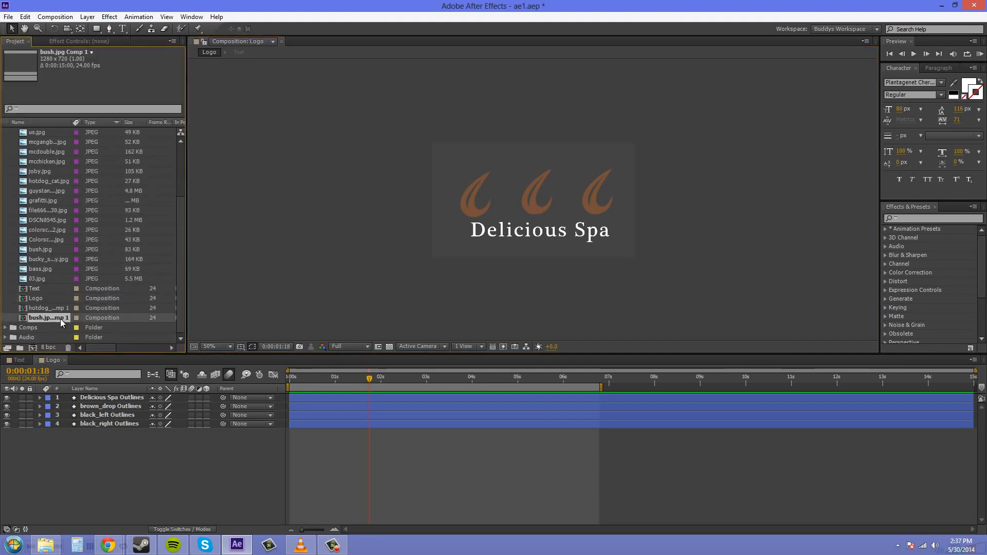
left_click(40, 289, "shift")
left_click_drag(39, 289, 27, 325)
scroll(48, 194, "up", 3)
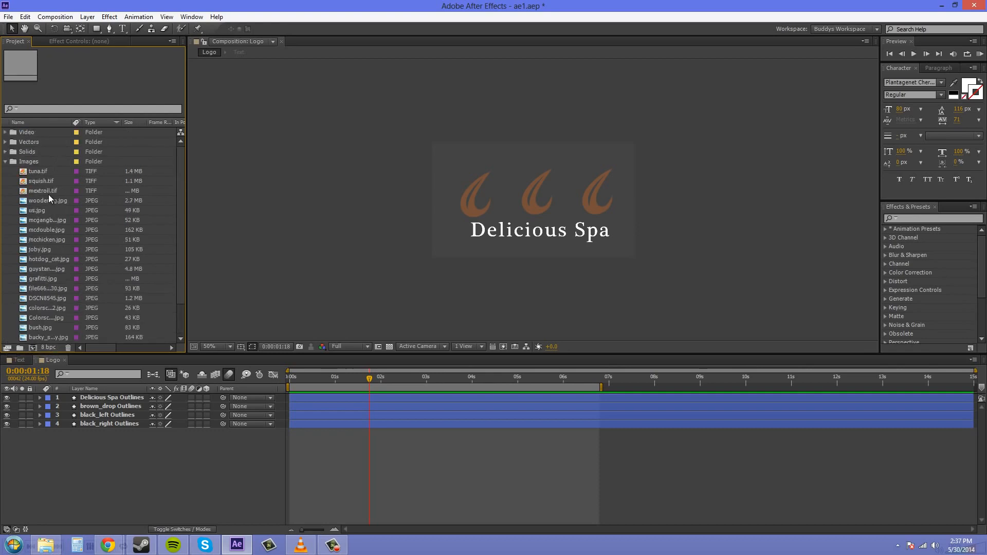
left_click(5, 161)
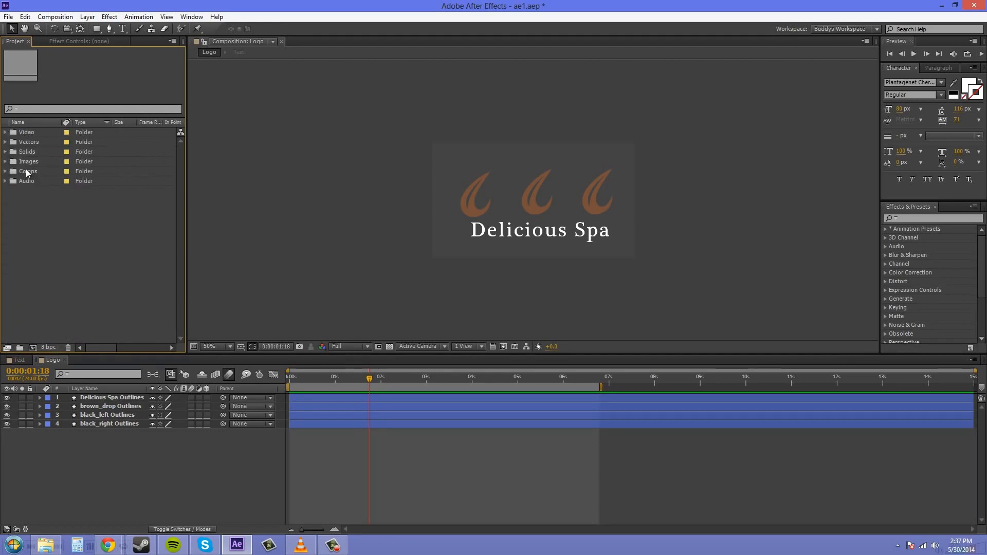
Step: Look over the project folders and effect controls, and return to the Text composition after comparing it with Logo
left_click(75, 42)
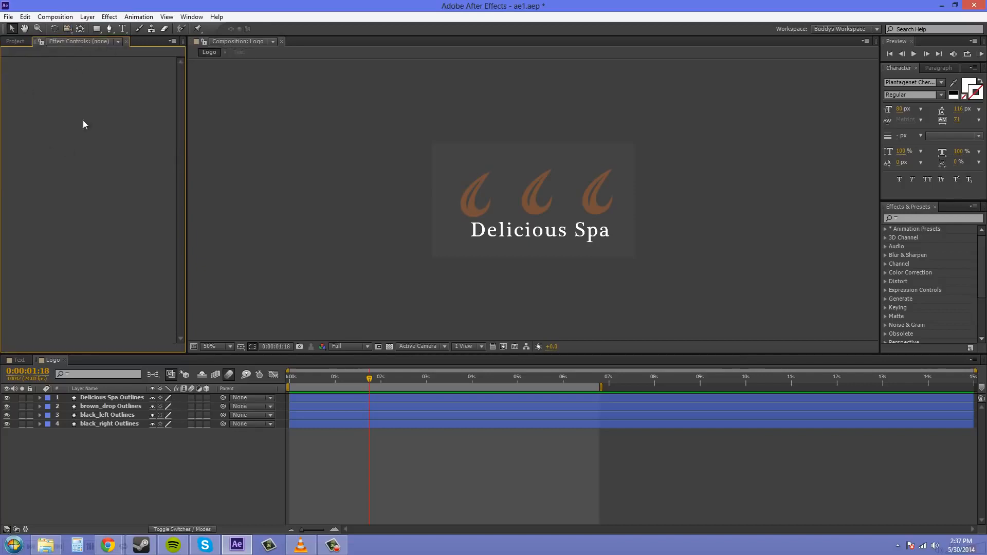
left_click(15, 41)
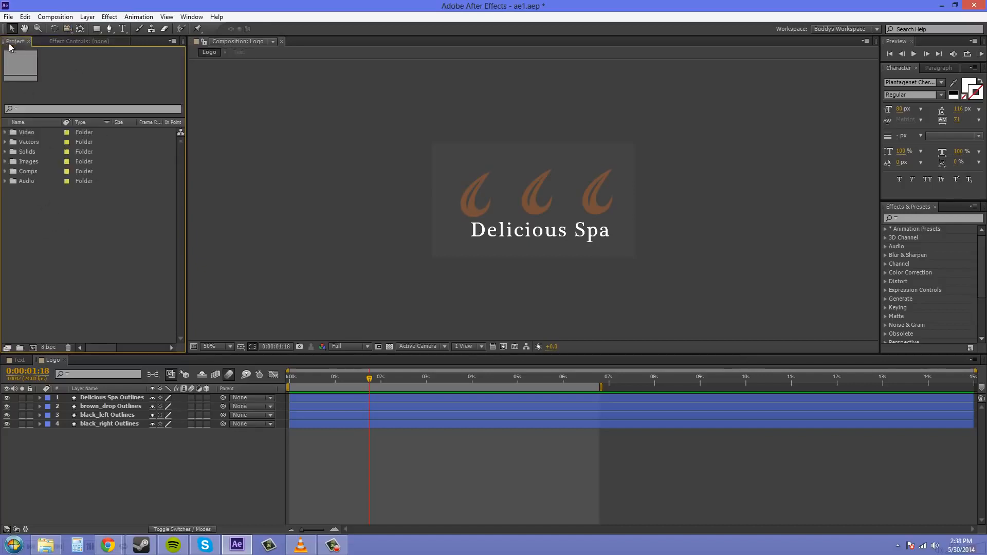
left_click(73, 40)
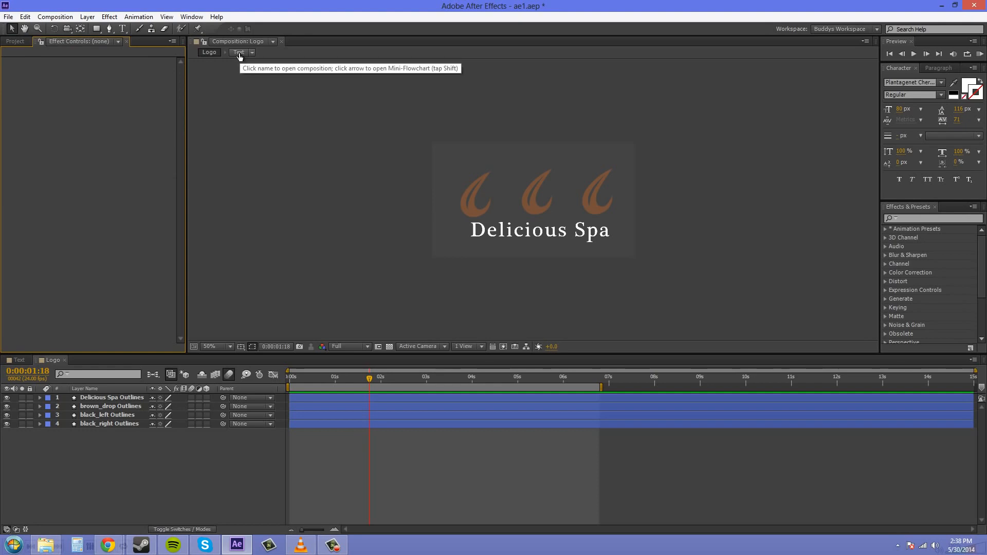
left_click(239, 53)
left_click(208, 53)
left_click(239, 52)
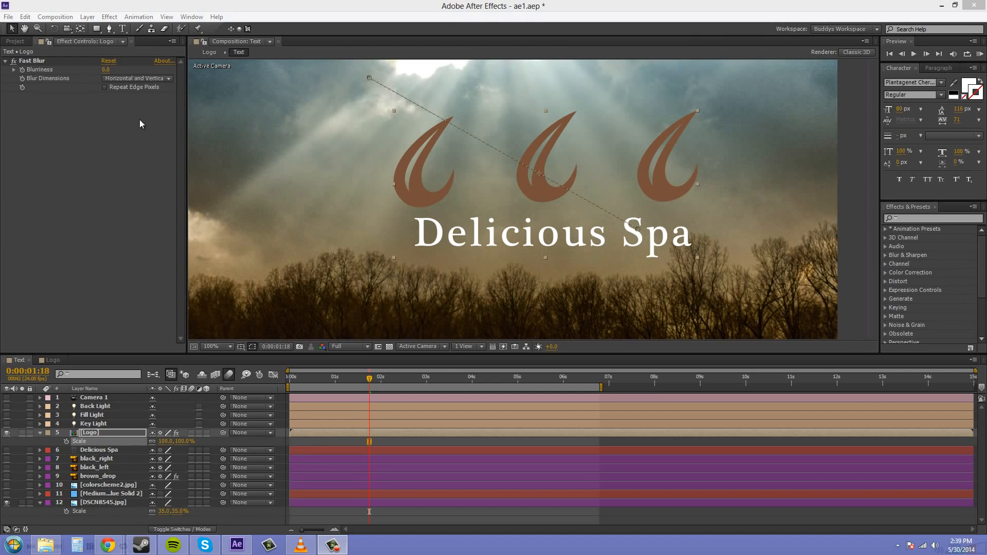
Step: Select the Logo layer and examine the Text composition's settings without changing them
left_click(102, 434)
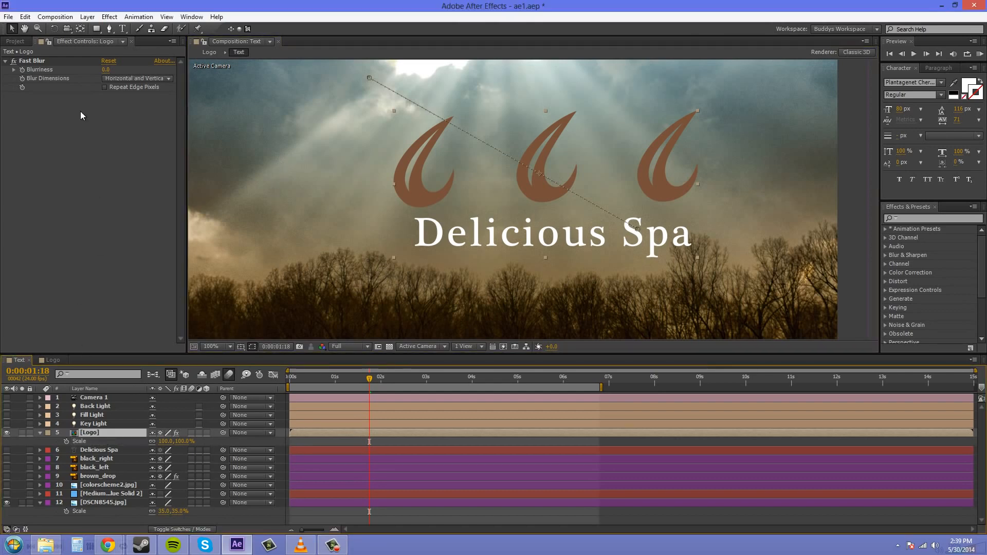
left_click(57, 17)
left_click(70, 45)
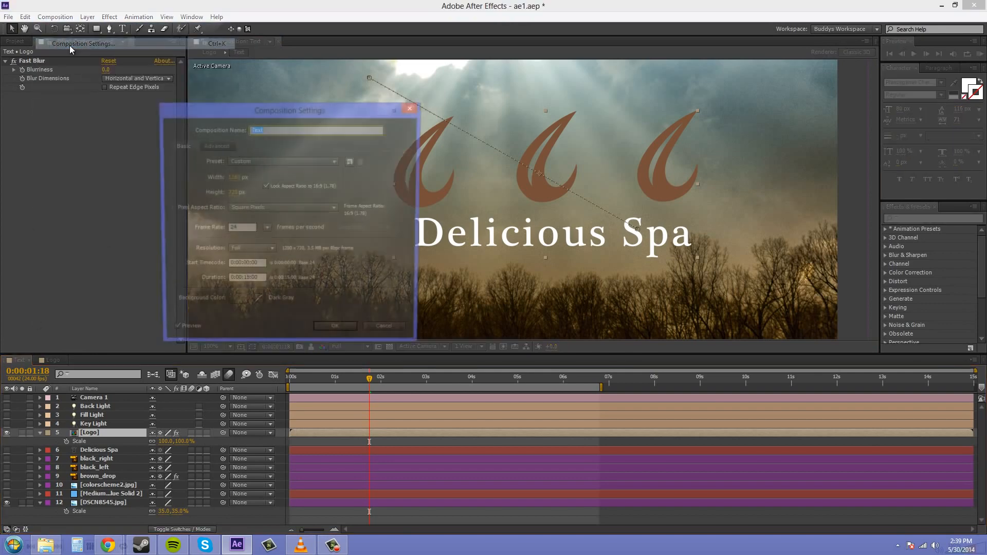
left_click_drag(273, 107, 446, 113)
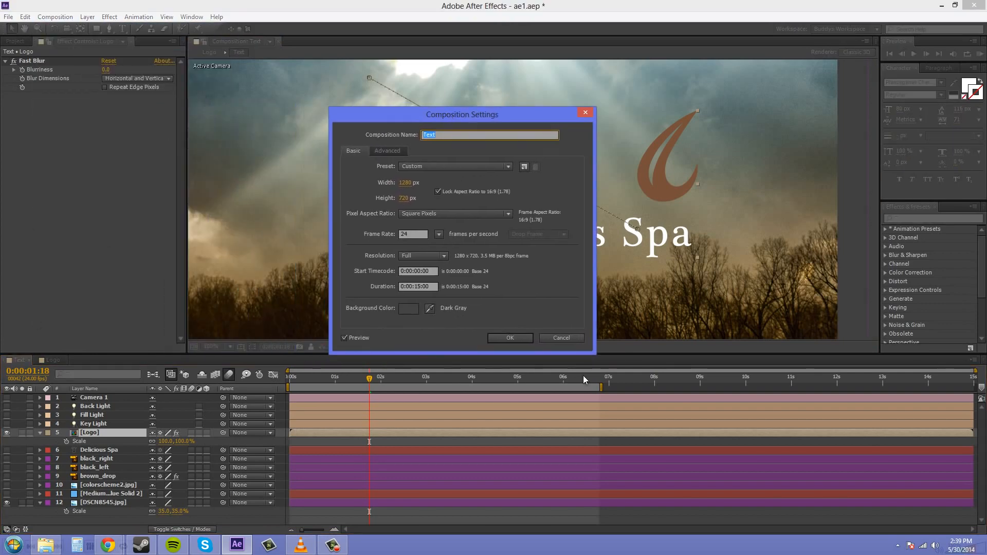
left_click(561, 337)
Step: Examine the Logo composition's frame size, frame rate and duration in its settings, leaving them as they are
left_click(49, 360)
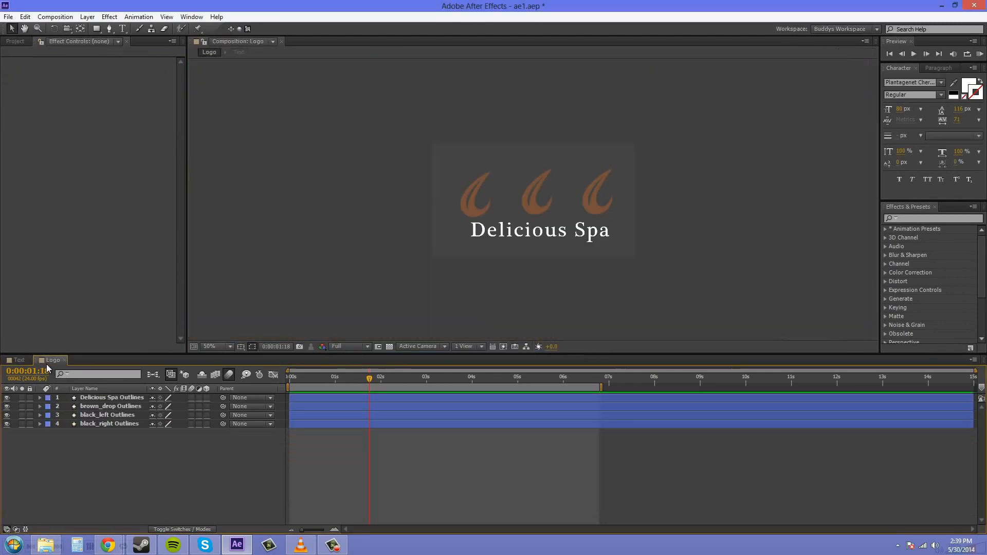
left_click(56, 17)
left_click(85, 45)
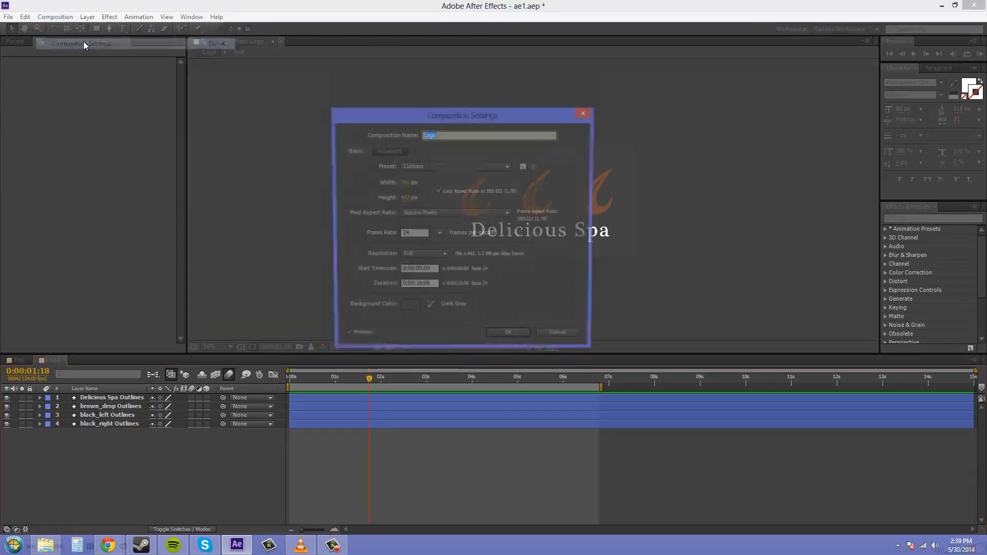
left_click_drag(501, 113, 741, 102)
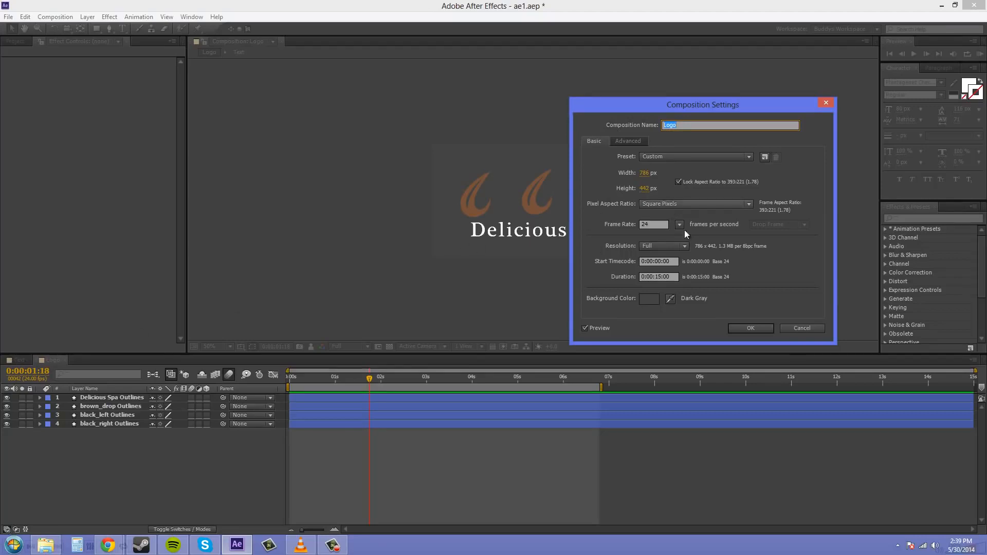
left_click(803, 329)
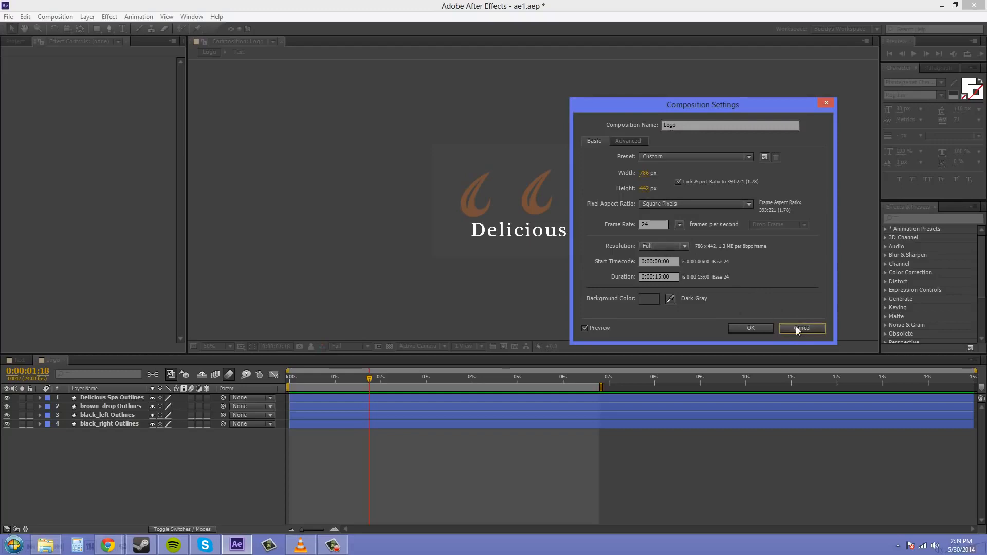
left_click(796, 327)
Step: Return to the Text composition and compare its frame size and frame rate settings with those of Logo
left_click(19, 360)
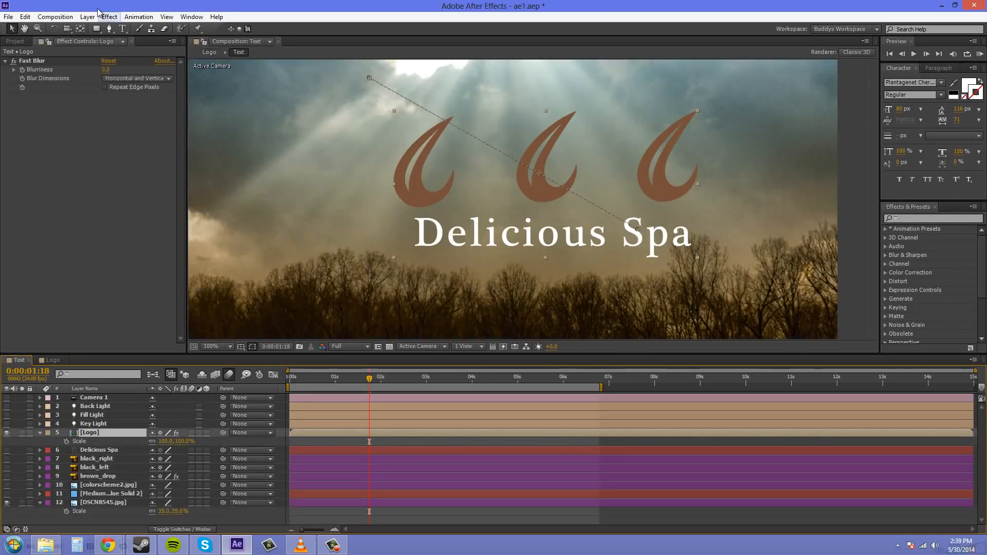
left_click(55, 17)
left_click(59, 43)
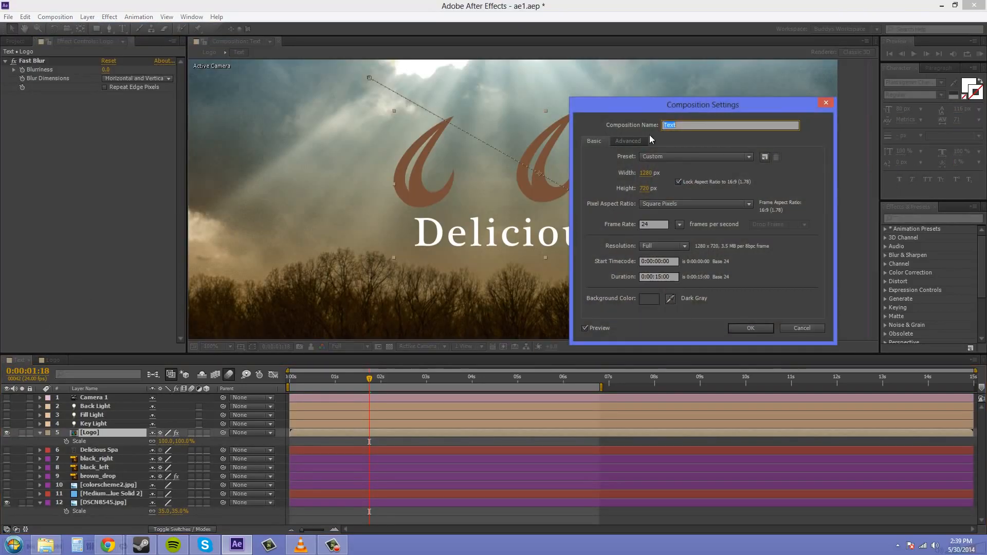
left_click_drag(703, 108, 716, 108)
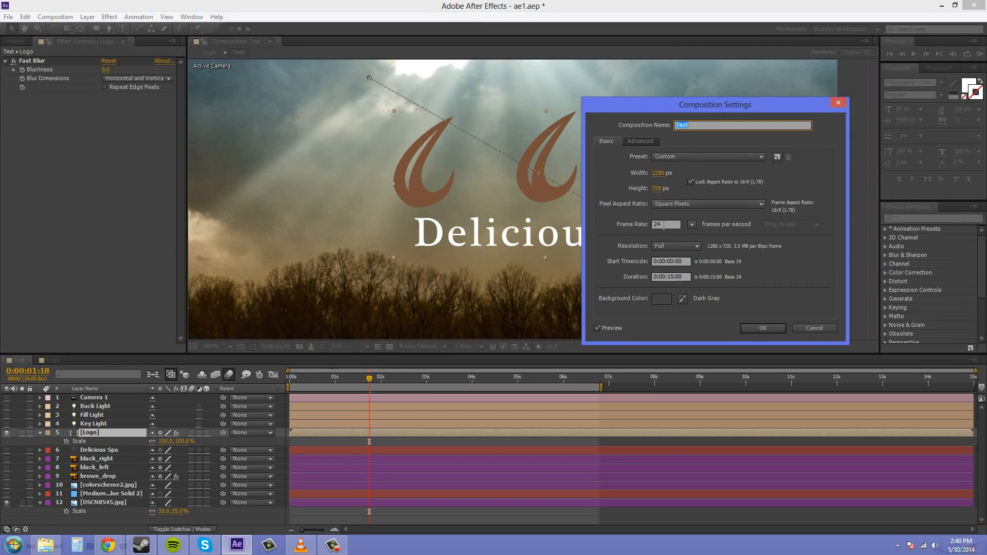
left_click(817, 329)
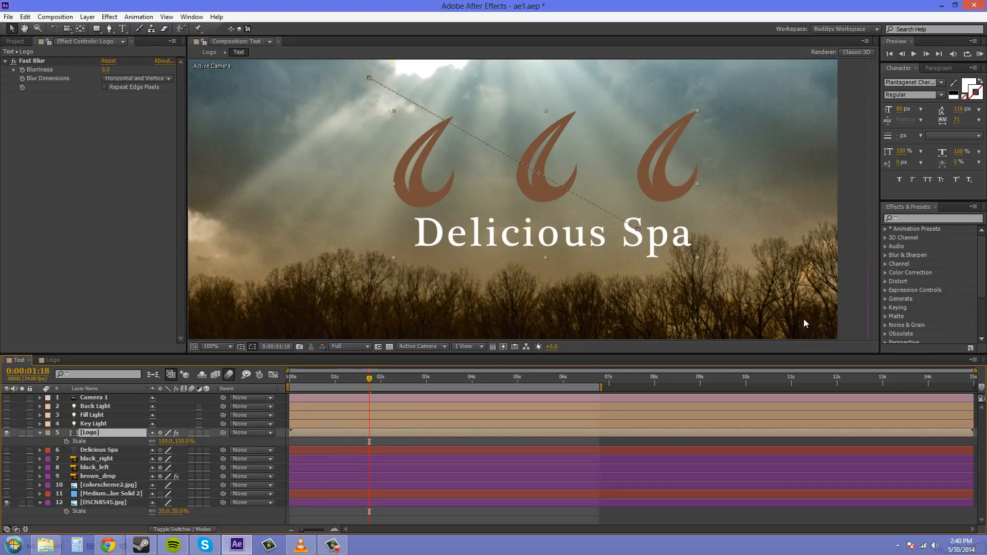
key("F10")
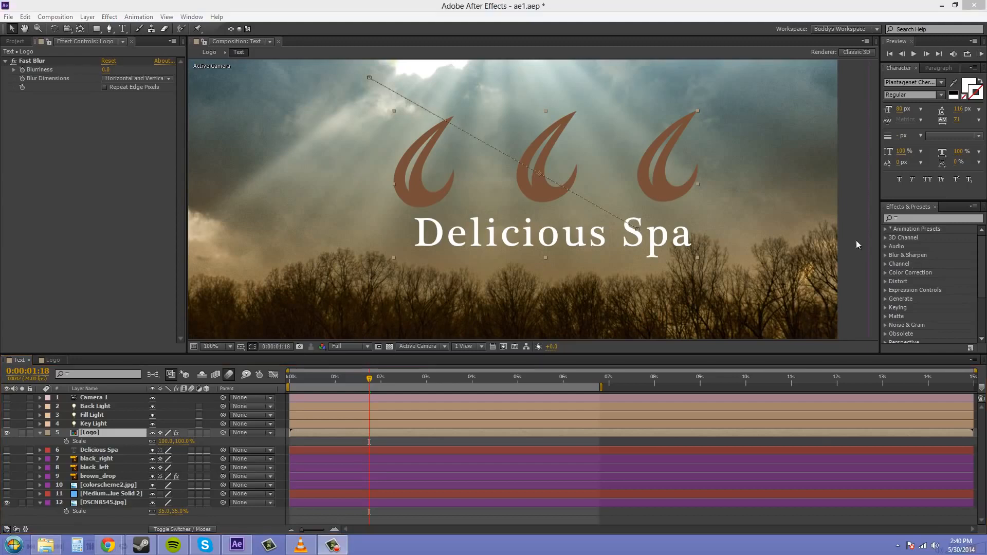